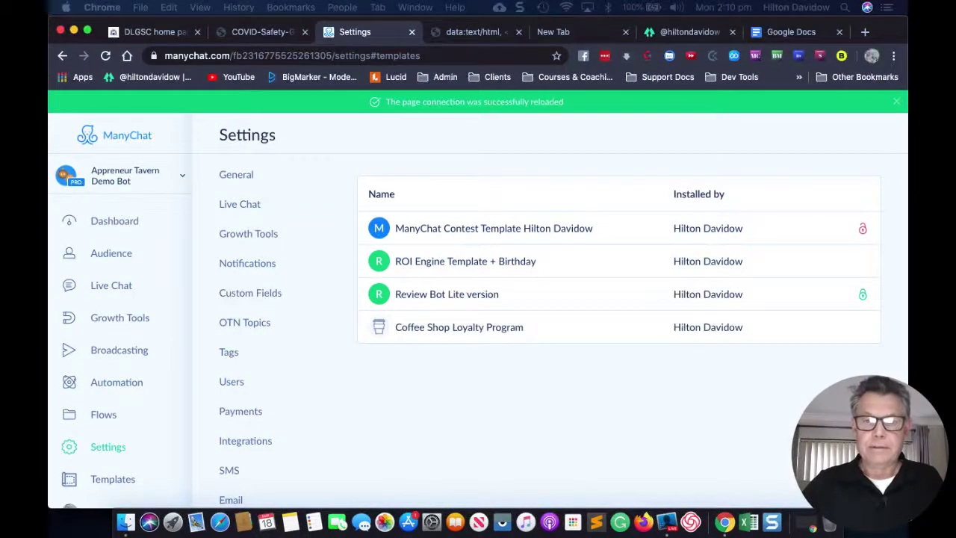
Switch over to the COVID Safety Guidelines PDF.
{"action": "key", "text": "super+alt+Left"}
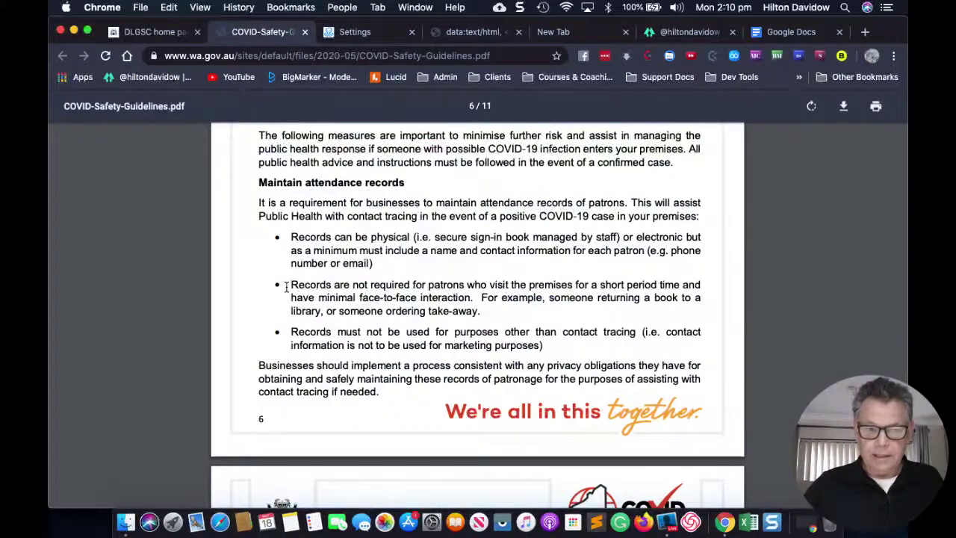
Check the page 6 response-planning and attendance-records rules, then switch to the blank new tab.
{"action": "scroll", "coordinate": [287, 286], "scroll_direction": "up", "scroll_amount": 3}
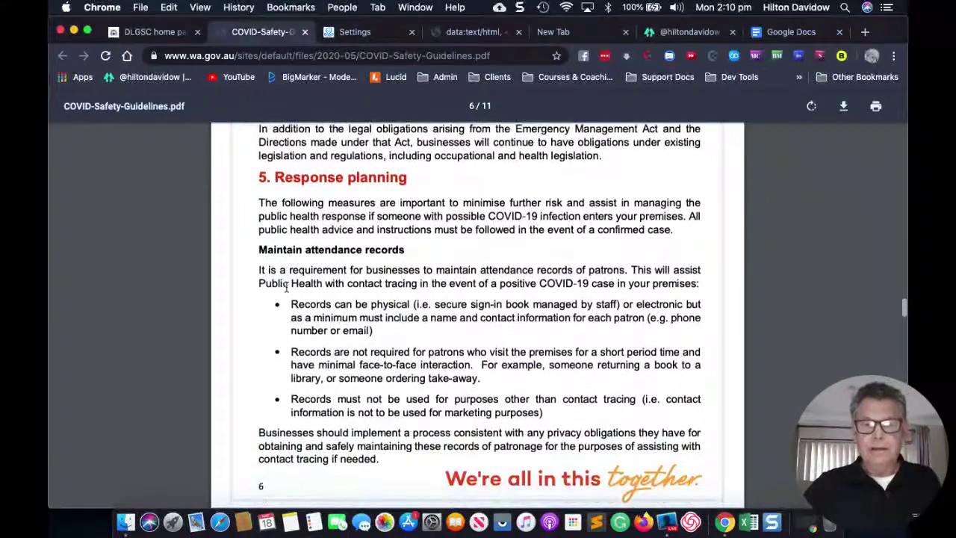
{"action": "scroll", "coordinate": [287, 287], "scroll_direction": "down", "scroll_amount": 1}
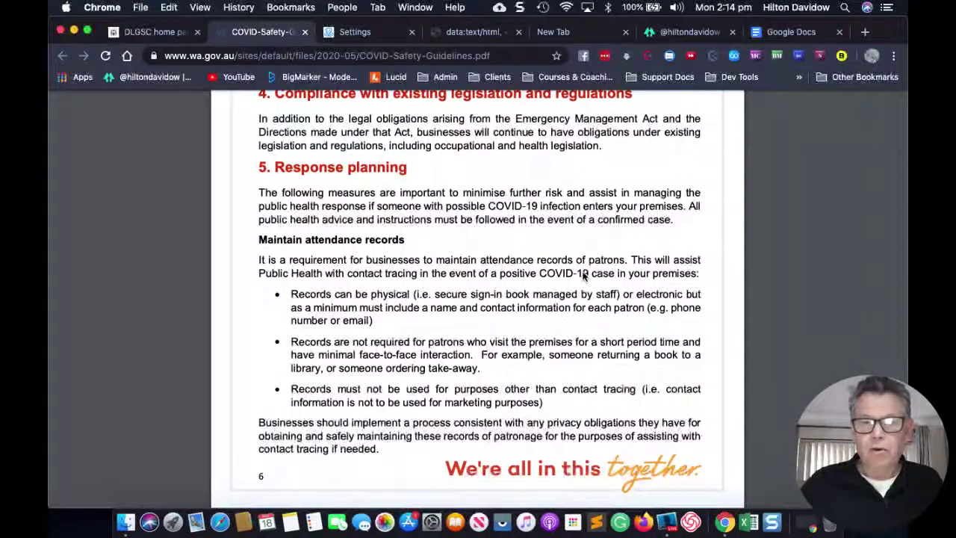
{"action": "left_click", "coordinate": [583, 37]}
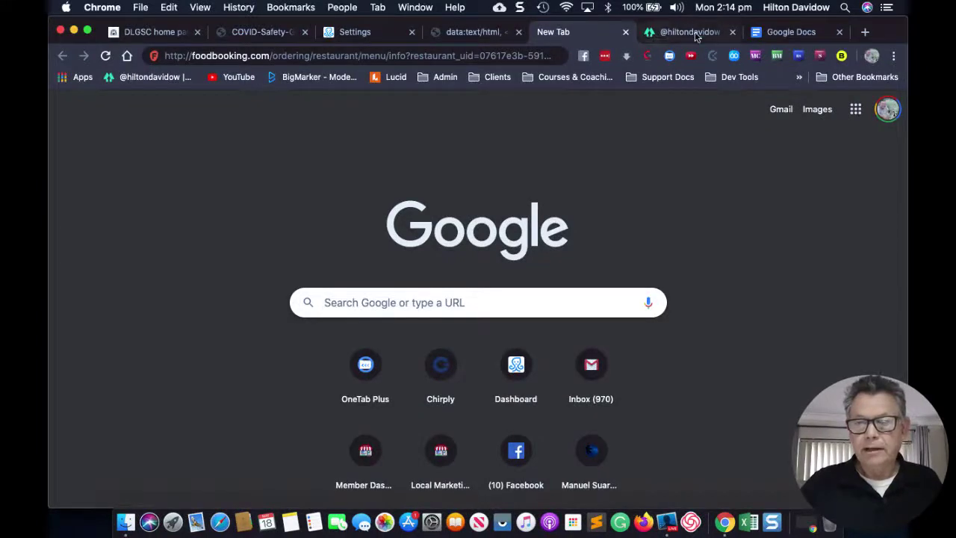
Go back to the ManyChat Settings tab and reload it to show the four installed templates.
{"action": "left_click", "coordinate": [466, 32]}
{"action": "left_click", "coordinate": [360, 35]}
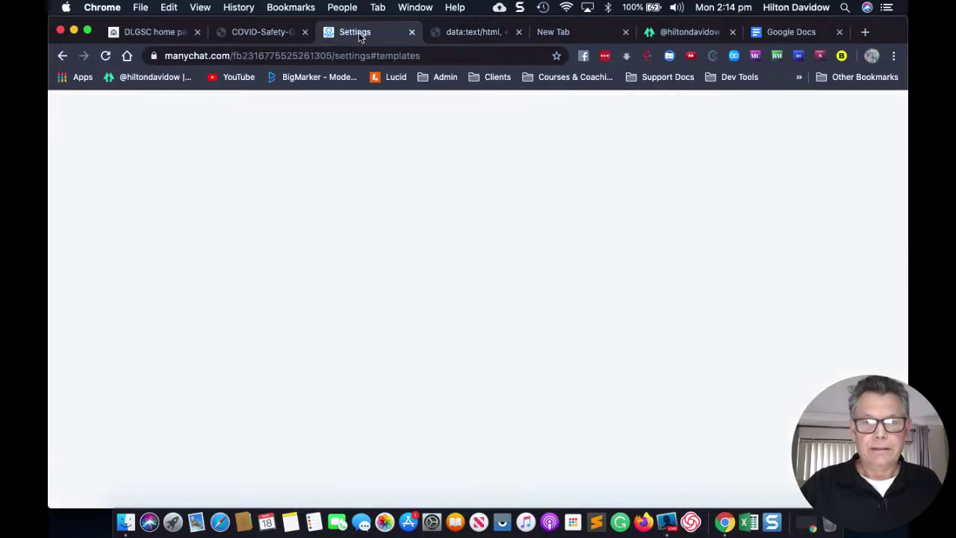
{"action": "left_click", "coordinate": [454, 57]}
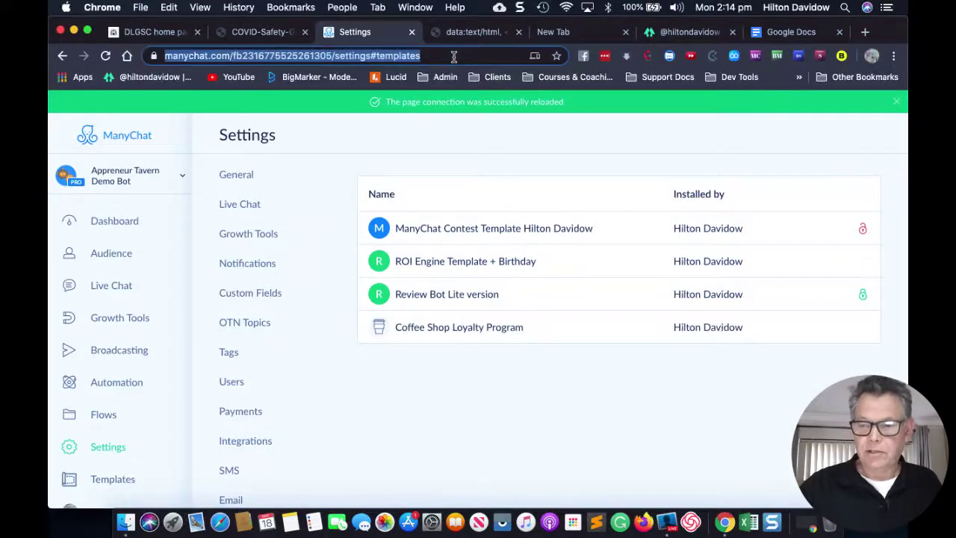
{"action": "key", "text": "Return"}
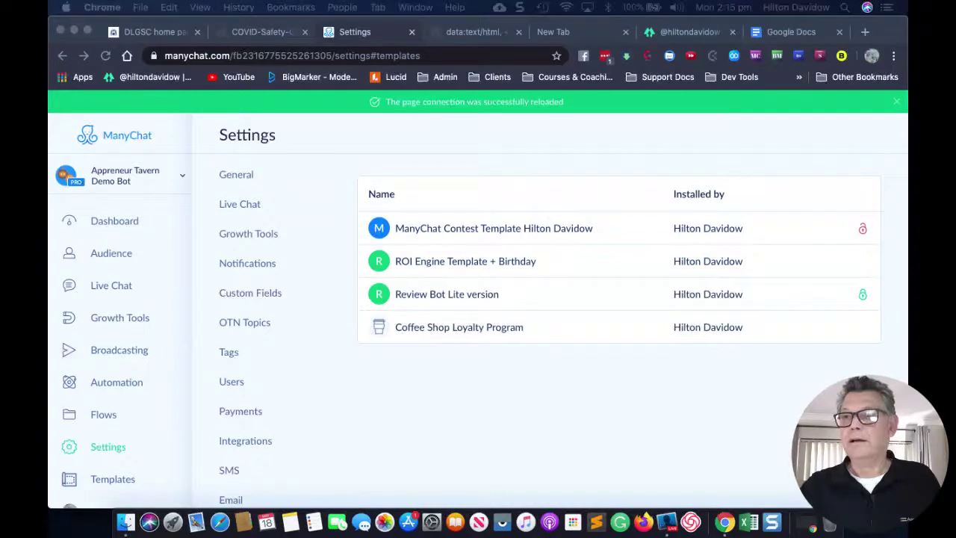
{"action": "left_click", "coordinate": [274, 57]}
Paste the Local Marketing Pro - Contact Tracing template link into the address bar and load it.
{"action": "type", "text": "https://manychat.com/template/4dcf14dd940fee51f7156c455f1d93e99e205aae"}
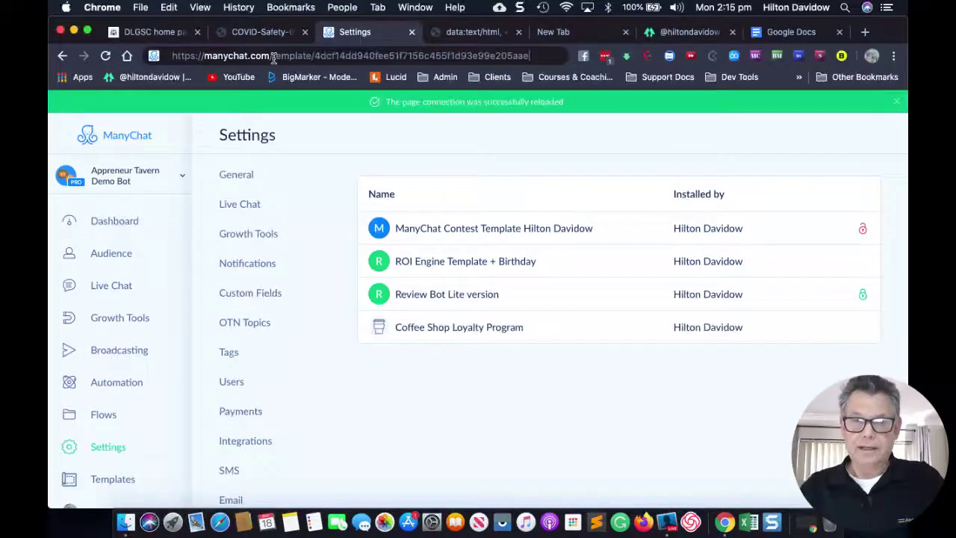
{"action": "key", "text": "Return"}
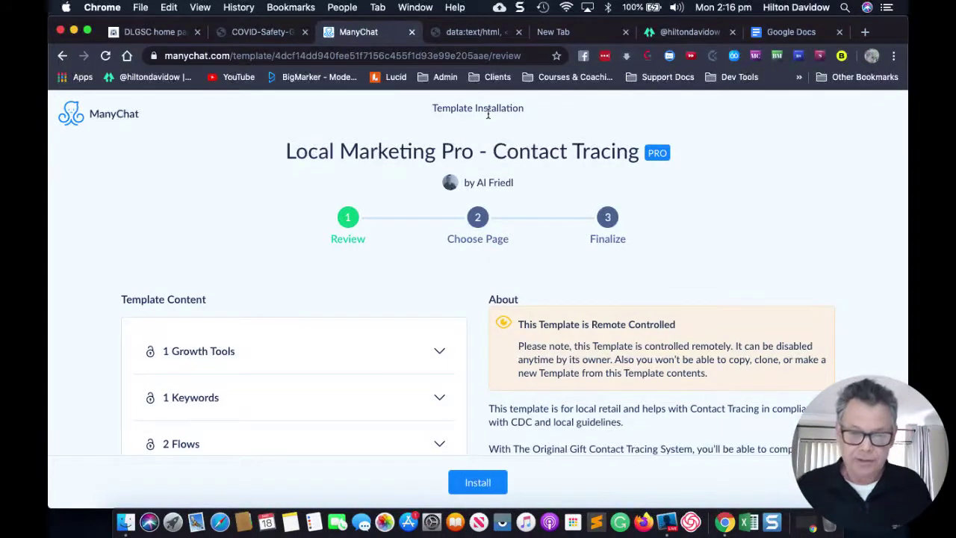
Expand Growth Tools, Keywords and Flows to see the QR Code tool, 'trace' keyword and two flows.
{"action": "scroll", "coordinate": [322, 279], "scroll_direction": "down", "scroll_amount": 2}
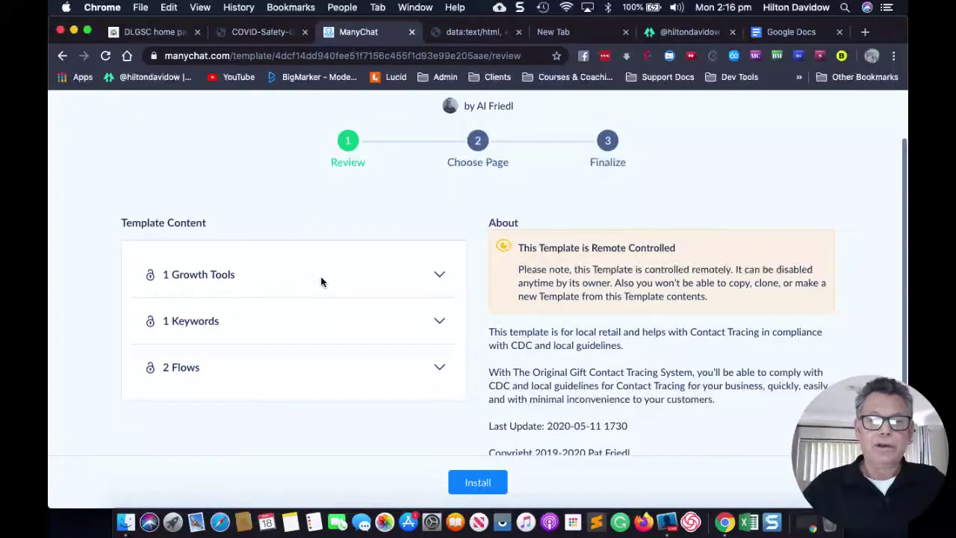
{"action": "left_click", "coordinate": [437, 275]}
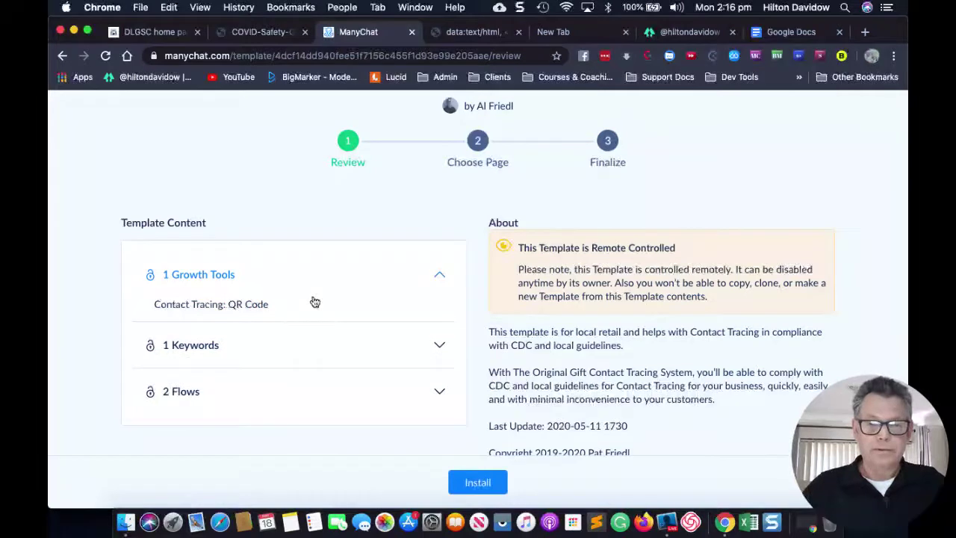
{"action": "left_click", "coordinate": [442, 347]}
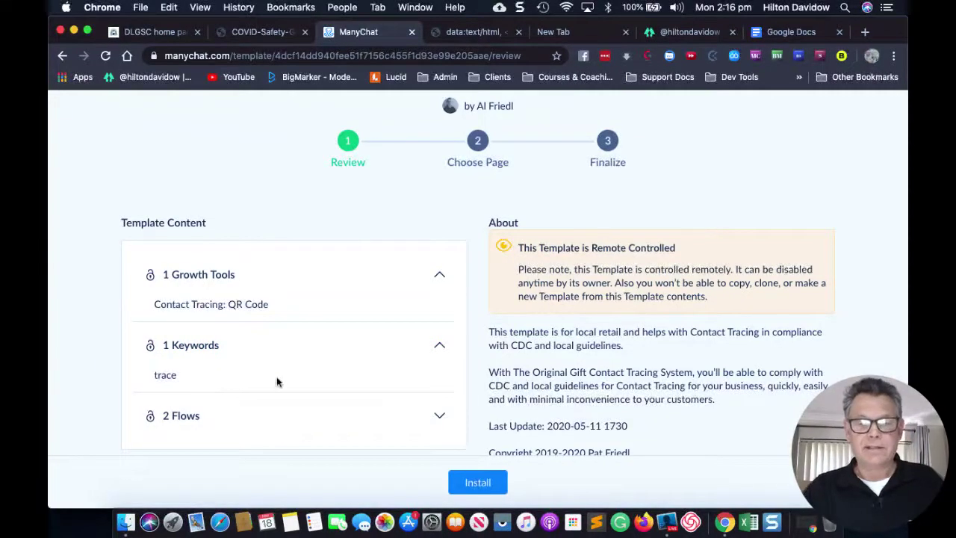
{"action": "left_click", "coordinate": [439, 419]}
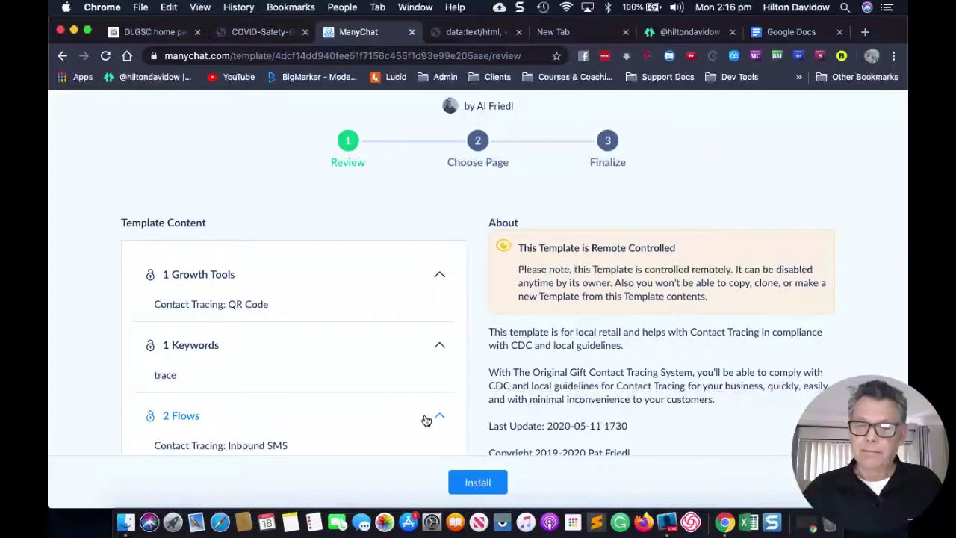
{"action": "scroll", "coordinate": [384, 390], "scroll_direction": "down", "scroll_amount": 1}
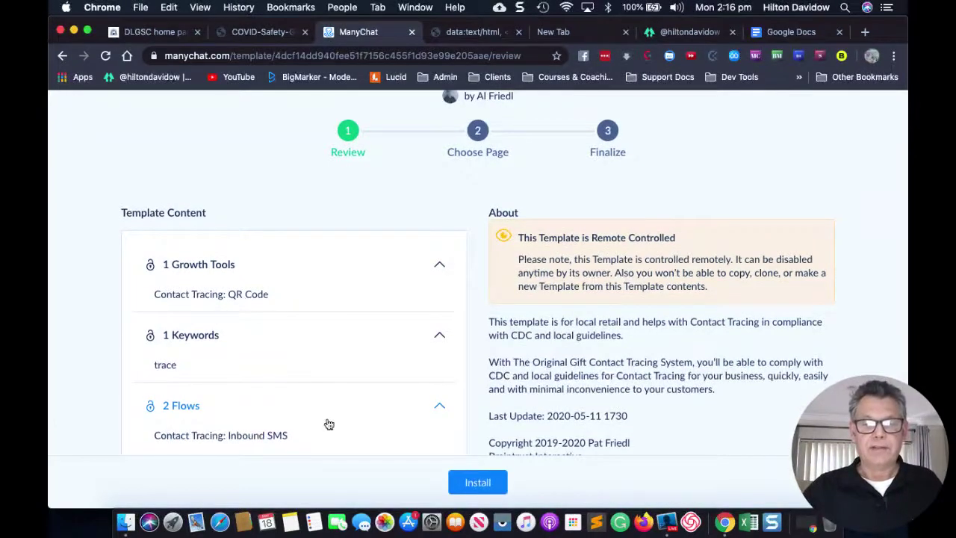
{"action": "scroll", "coordinate": [327, 419], "scroll_direction": "down", "scroll_amount": 2}
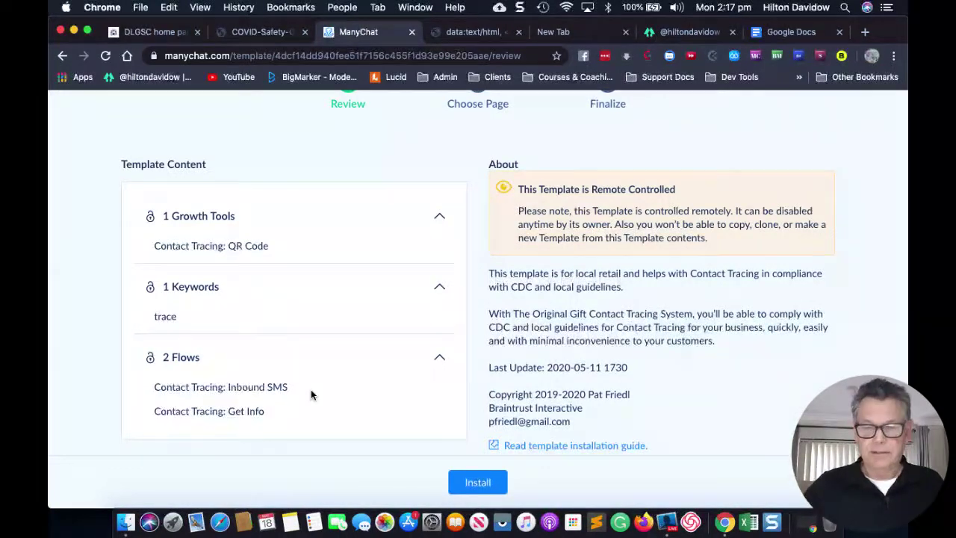
Begin the template install and scroll the Choose Page list to find Local Marketing Pro.
{"action": "left_click", "coordinate": [474, 487]}
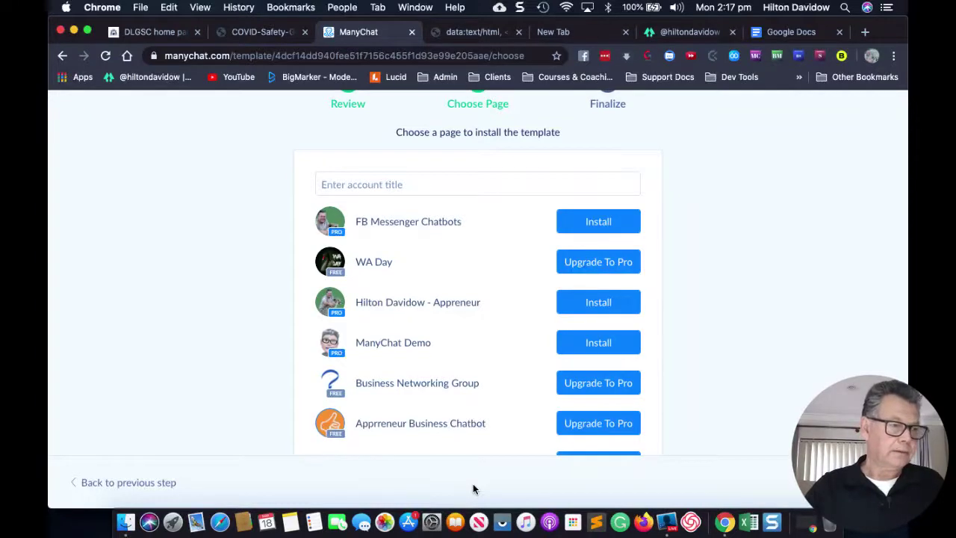
{"action": "scroll", "coordinate": [503, 335], "scroll_direction": "down", "scroll_amount": 2}
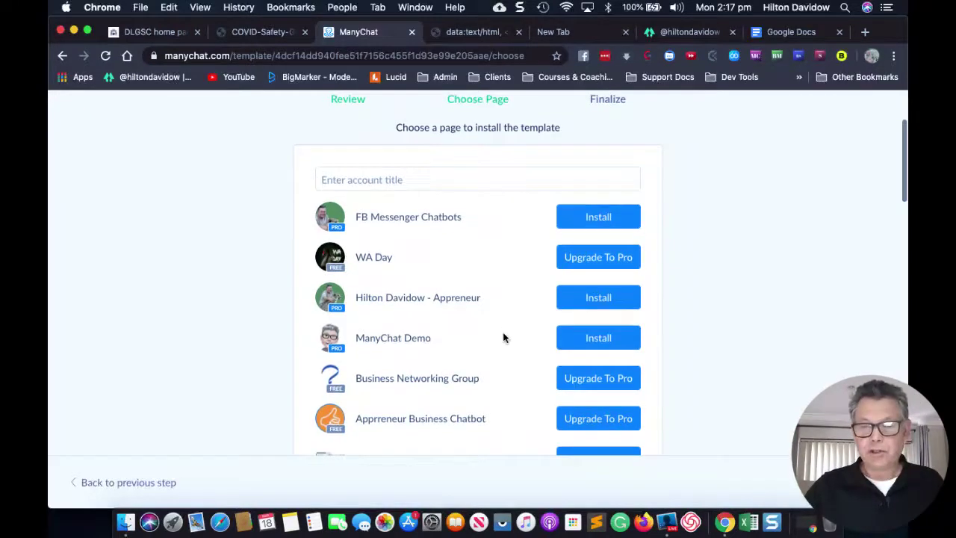
{"action": "scroll", "coordinate": [503, 338], "scroll_direction": "down", "scroll_amount": 5}
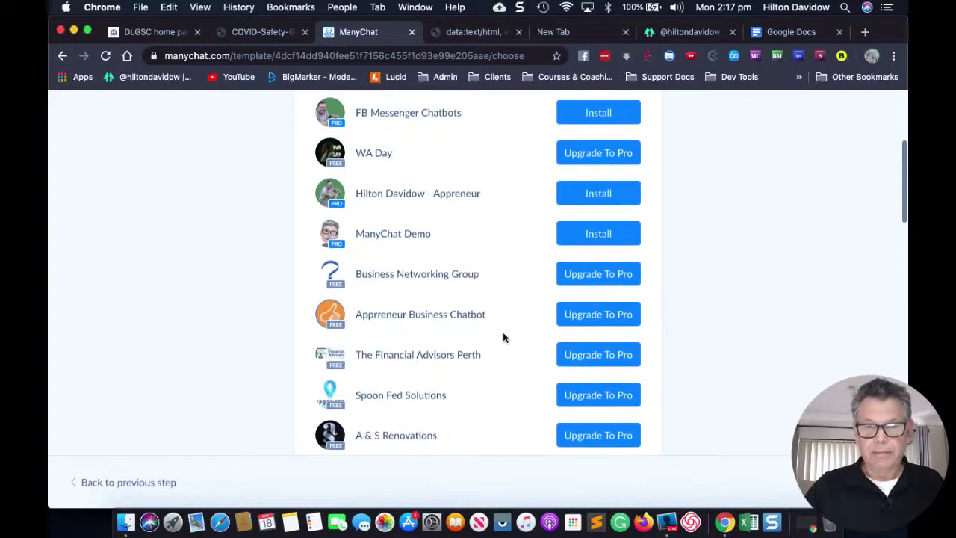
{"action": "scroll", "coordinate": [503, 338], "scroll_direction": "down", "scroll_amount": 10}
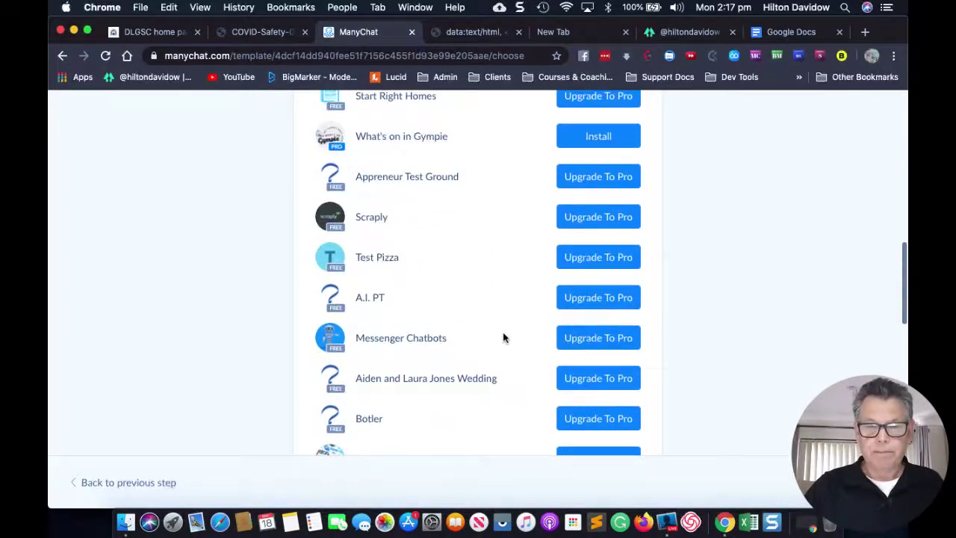
{"action": "scroll", "coordinate": [503, 337], "scroll_direction": "down", "scroll_amount": 3}
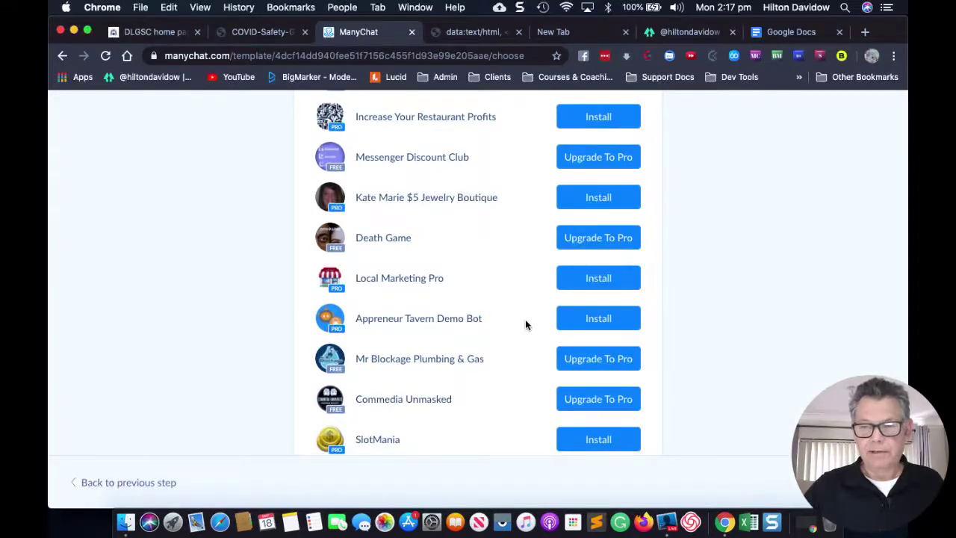
Pick Local Marketing Pro as the install target and scroll the Finalize summary.
{"action": "left_click", "coordinate": [597, 326]}
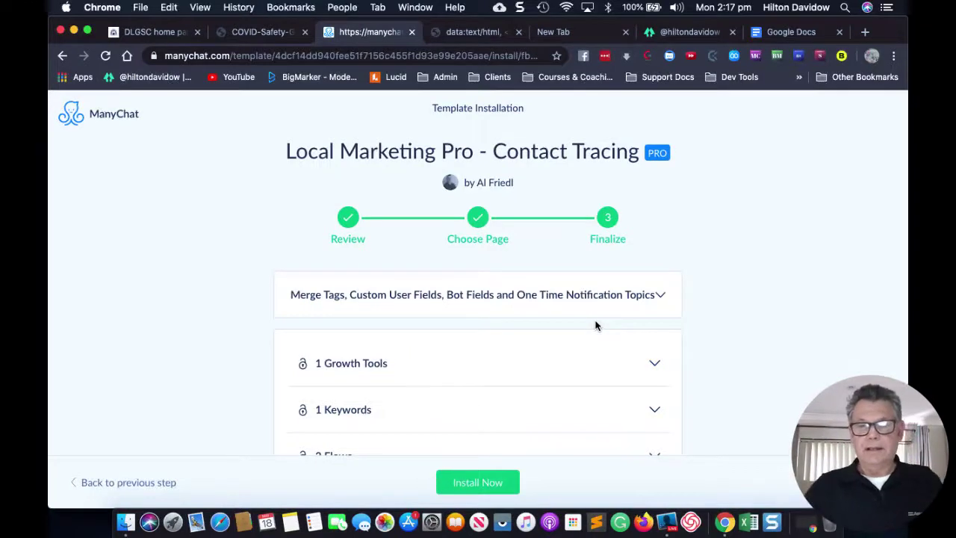
{"action": "scroll", "coordinate": [744, 341], "scroll_direction": "down", "scroll_amount": 2}
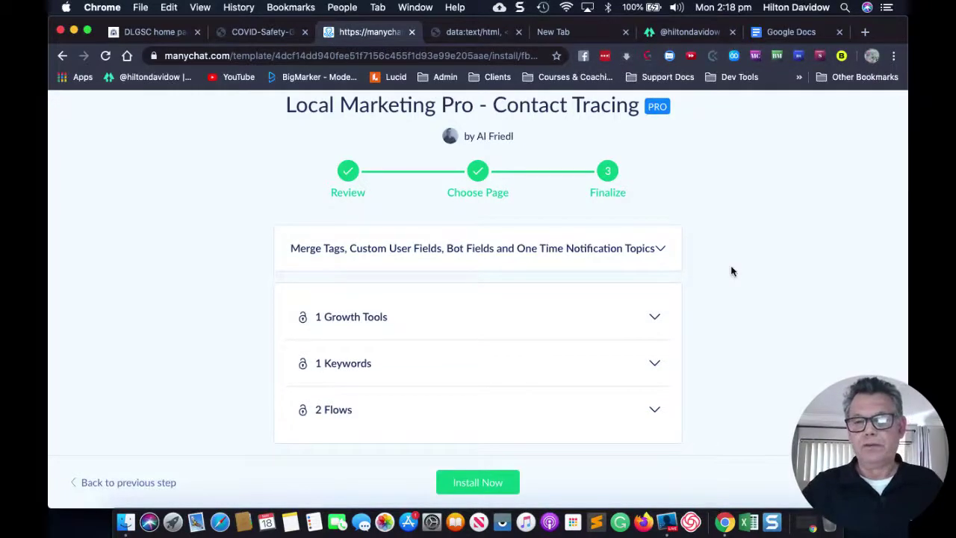
Review the business_name and business_website merge-tag mapping, then install the template now.
{"action": "left_click", "coordinate": [660, 250]}
{"action": "scroll", "coordinate": [493, 329], "scroll_direction": "down", "scroll_amount": 3}
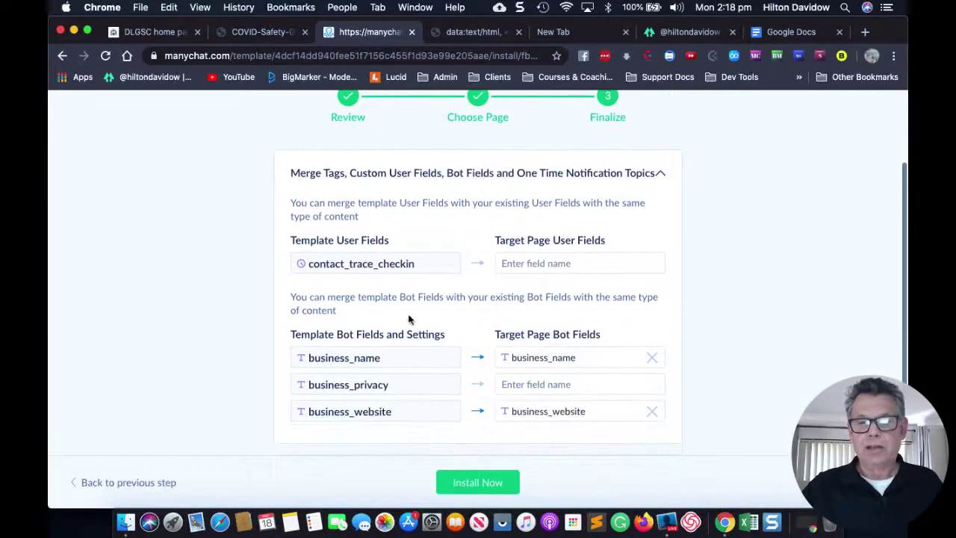
{"action": "scroll", "coordinate": [415, 329], "scroll_direction": "down", "scroll_amount": 2}
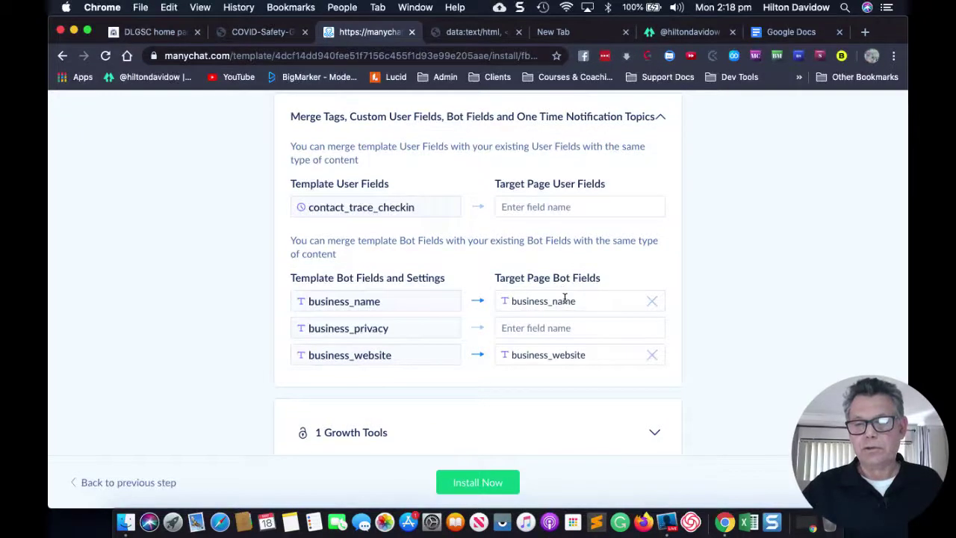
{"action": "scroll", "coordinate": [590, 300], "scroll_direction": "down", "scroll_amount": 2}
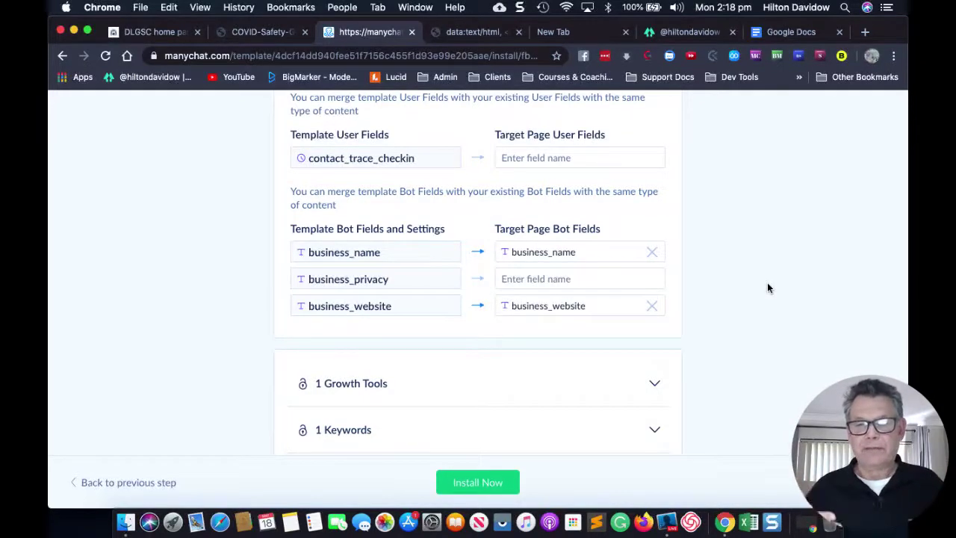
{"action": "scroll", "coordinate": [783, 352], "scroll_direction": "down", "scroll_amount": 1}
{"action": "scroll", "coordinate": [783, 354], "scroll_direction": "up", "scroll_amount": 2}
{"action": "scroll", "coordinate": [783, 351], "scroll_direction": "down", "scroll_amount": 1}
{"action": "left_click", "coordinate": [492, 482]}
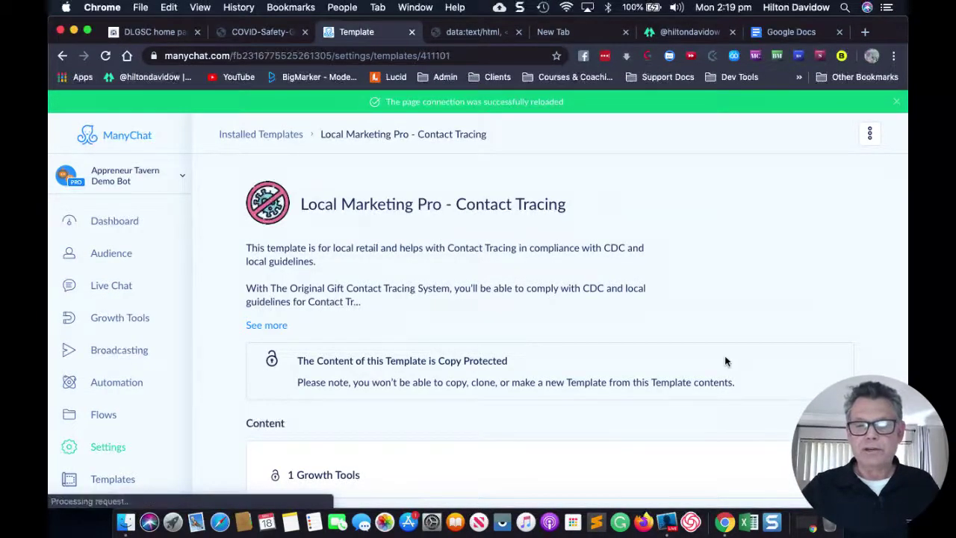
Scroll the installed Contact Tracing template page to check its copy-protected contents.
{"action": "scroll", "coordinate": [724, 356], "scroll_direction": "down", "scroll_amount": 1}
{"action": "scroll", "coordinate": [725, 356], "scroll_direction": "up", "scroll_amount": 1}
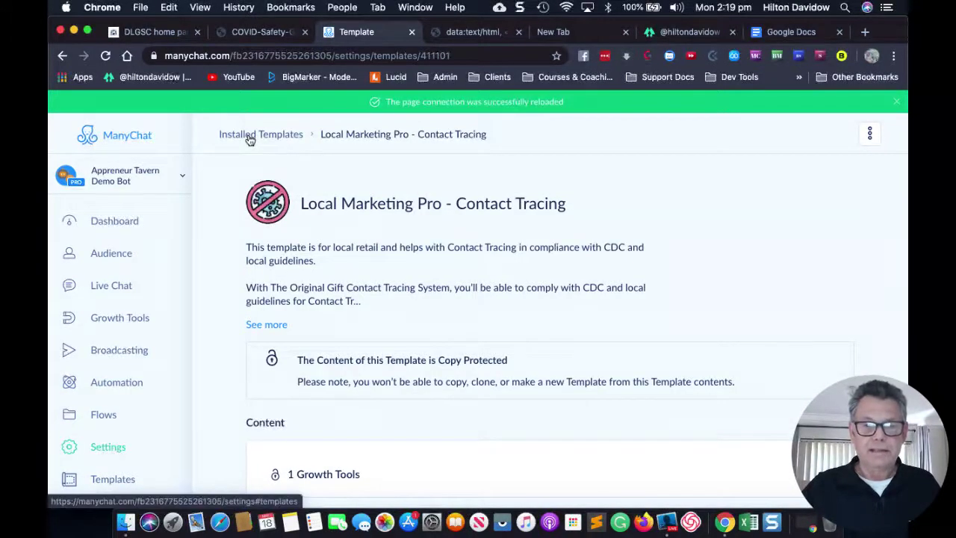
Open Settings and scroll to the Custom Fields list showing the contact_trace_checkin Datetime field.
{"action": "left_click", "coordinate": [100, 451]}
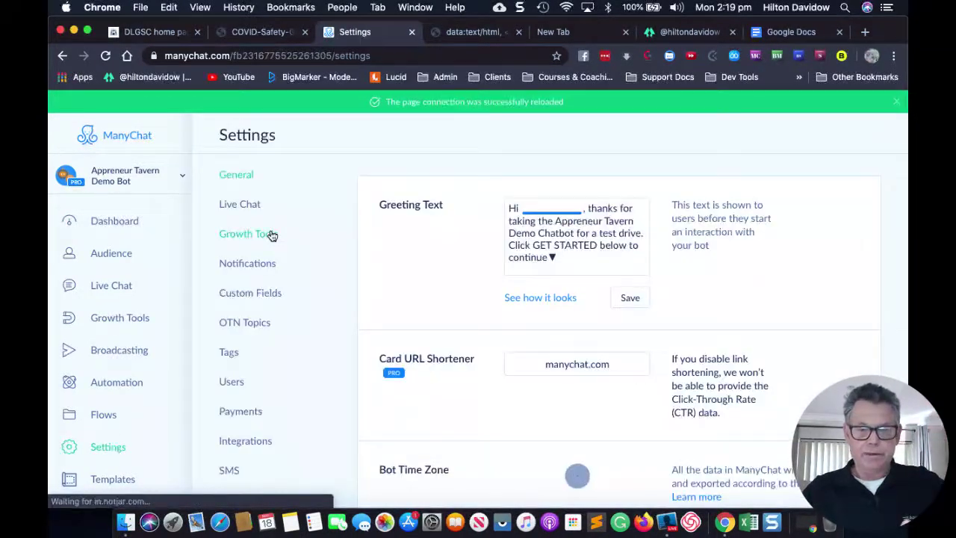
{"action": "scroll", "coordinate": [254, 352], "scroll_direction": "down", "scroll_amount": 4}
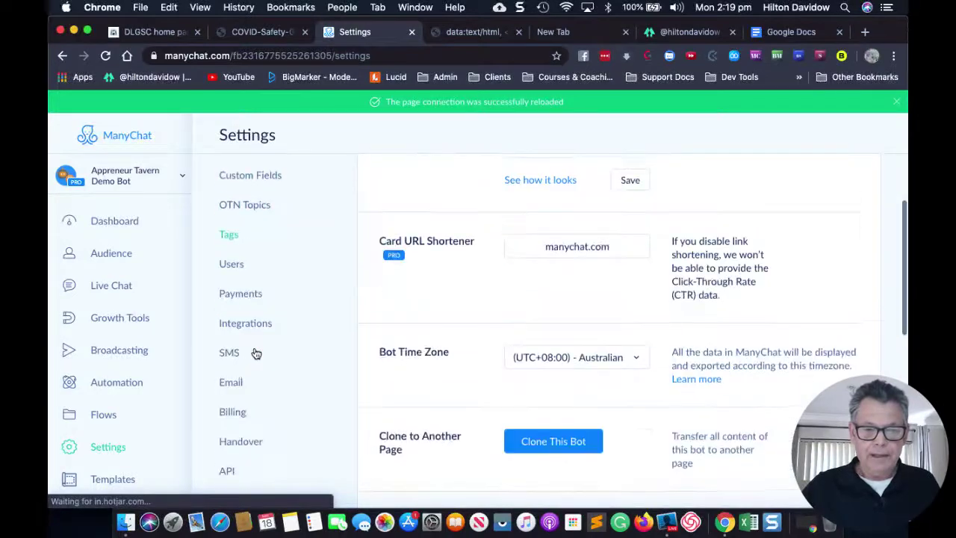
{"action": "scroll", "coordinate": [254, 353], "scroll_direction": "down", "scroll_amount": 2}
{"action": "scroll", "coordinate": [254, 353], "scroll_direction": "up", "scroll_amount": 1}
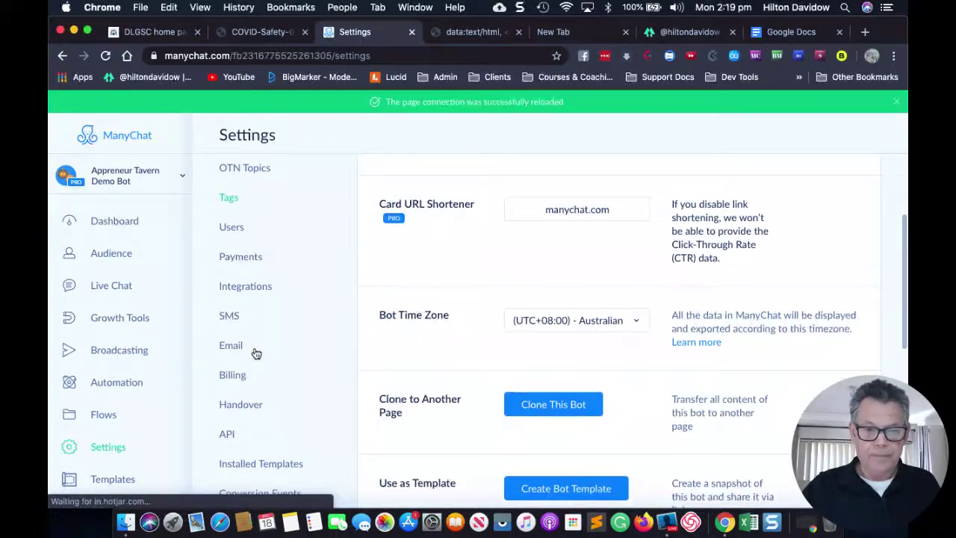
{"action": "scroll", "coordinate": [256, 354], "scroll_direction": "down", "scroll_amount": 2}
{"action": "scroll", "coordinate": [256, 353], "scroll_direction": "up", "scroll_amount": 3}
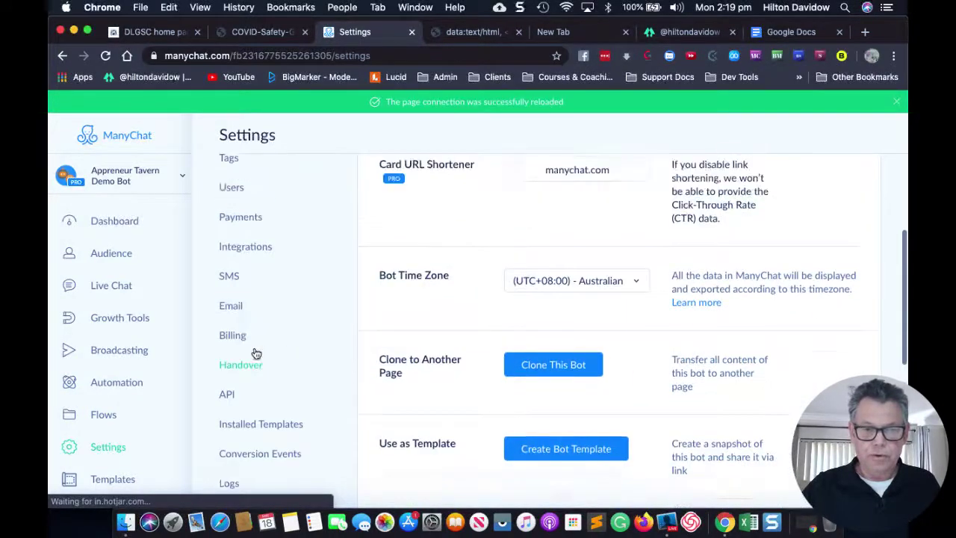
{"action": "scroll", "coordinate": [257, 353], "scroll_direction": "up", "scroll_amount": 3}
Review the Custom Fields down to Bot Fields: business_name Appreneur, business_website a foodbooking.com link.
{"action": "left_click", "coordinate": [252, 266]}
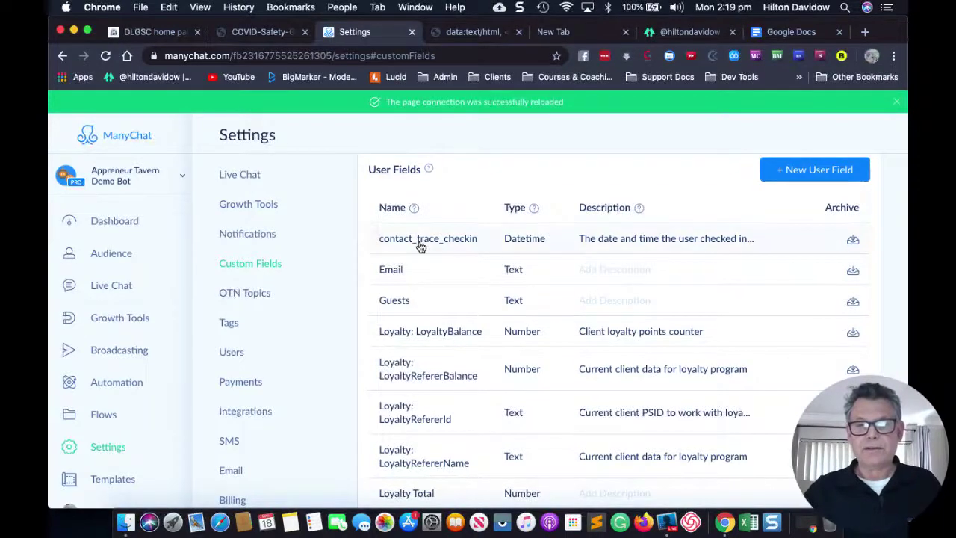
{"action": "scroll", "coordinate": [474, 309], "scroll_direction": "down", "scroll_amount": 5}
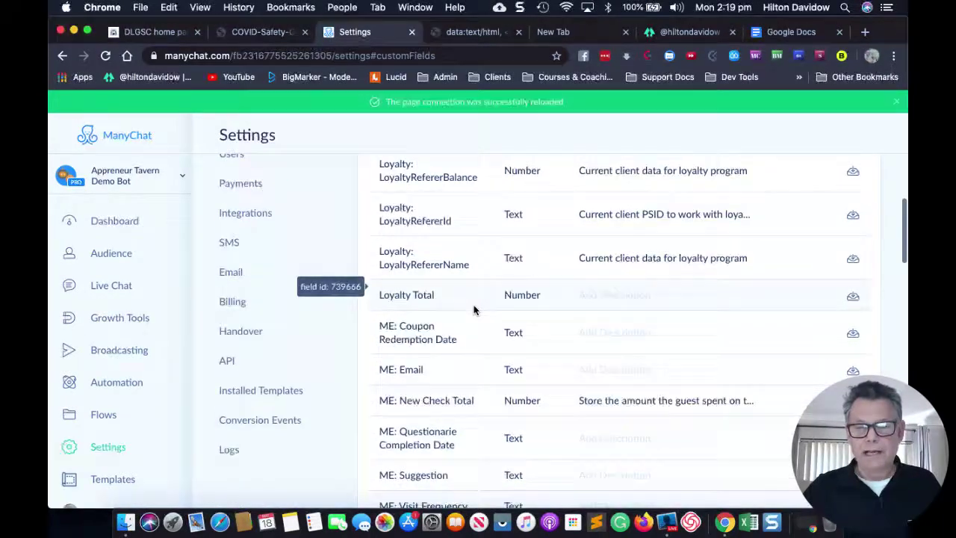
{"action": "scroll", "coordinate": [474, 310], "scroll_direction": "down", "scroll_amount": 10}
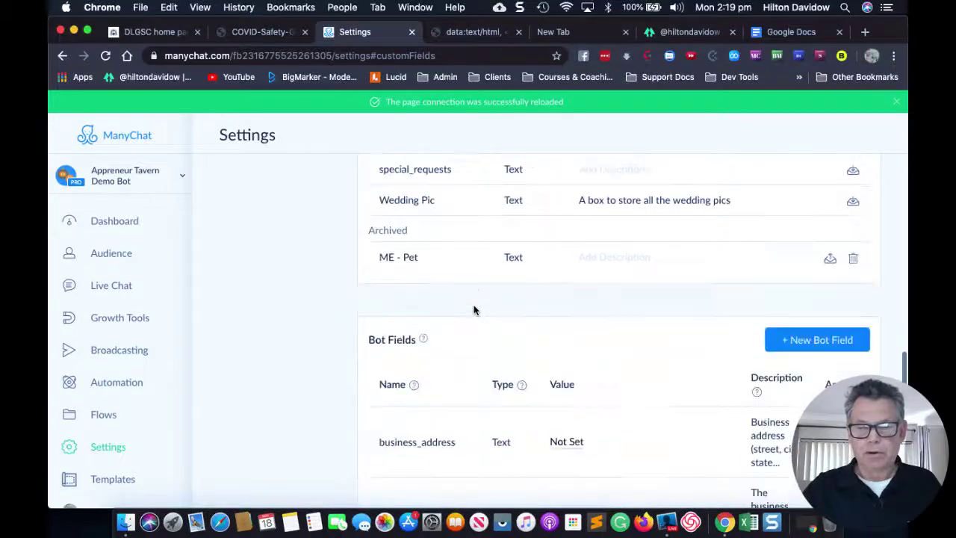
{"action": "scroll", "coordinate": [491, 360], "scroll_direction": "down", "scroll_amount": 3}
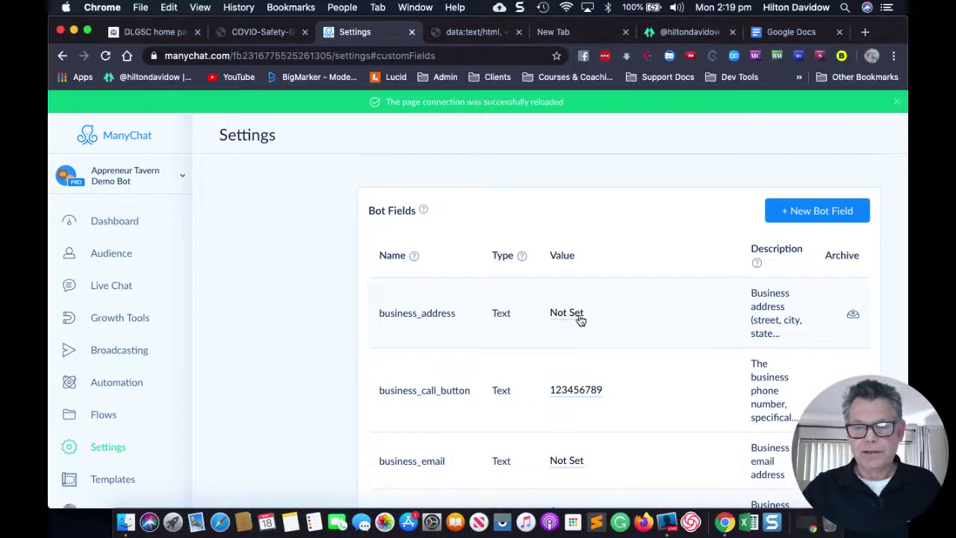
{"action": "scroll", "coordinate": [632, 346], "scroll_direction": "down", "scroll_amount": 2}
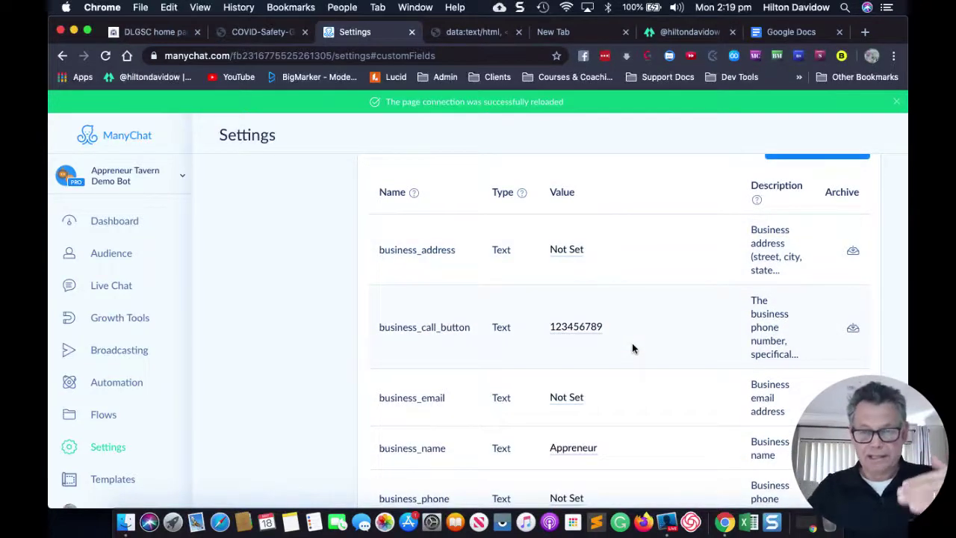
{"action": "scroll", "coordinate": [632, 348], "scroll_direction": "down", "scroll_amount": 3}
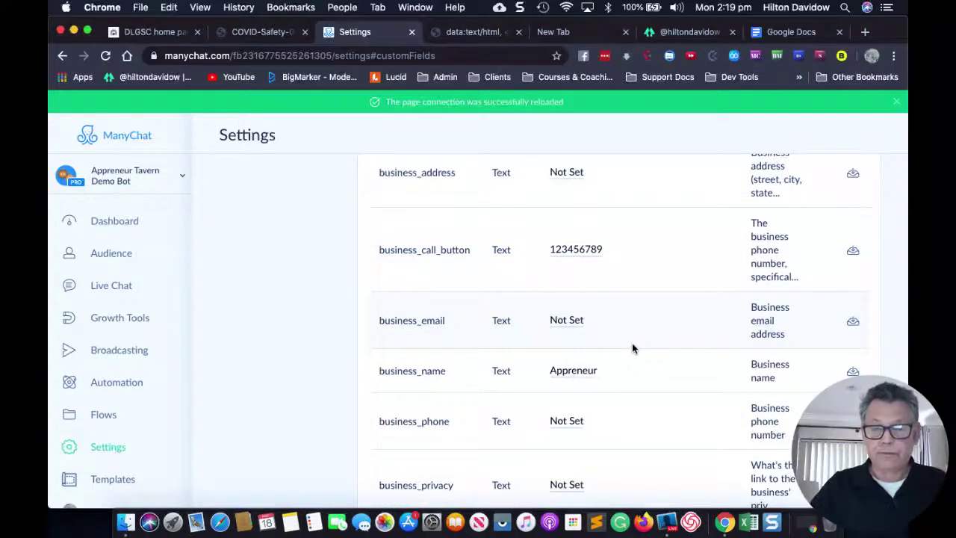
{"action": "scroll", "coordinate": [632, 345], "scroll_direction": "down", "scroll_amount": 2}
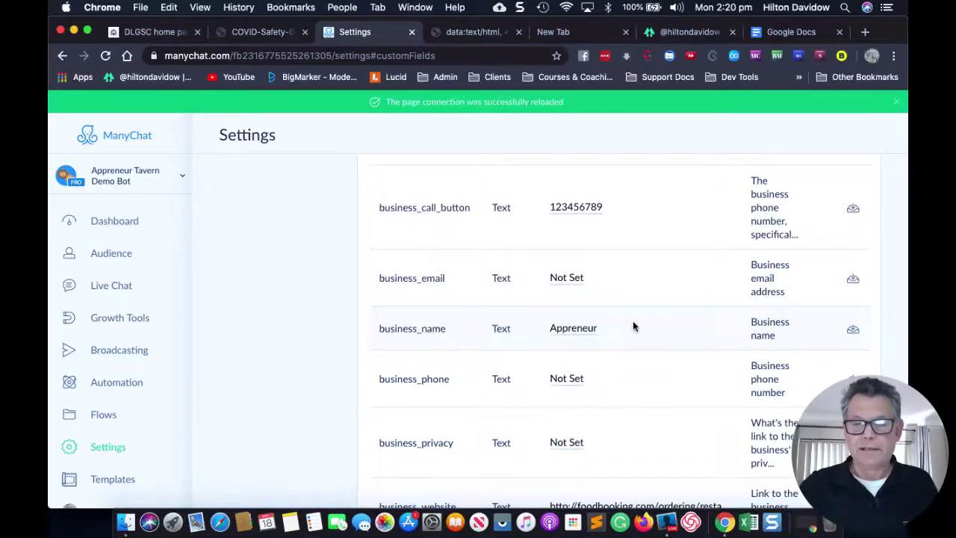
{"action": "scroll", "coordinate": [632, 325], "scroll_direction": "down", "scroll_amount": 3}
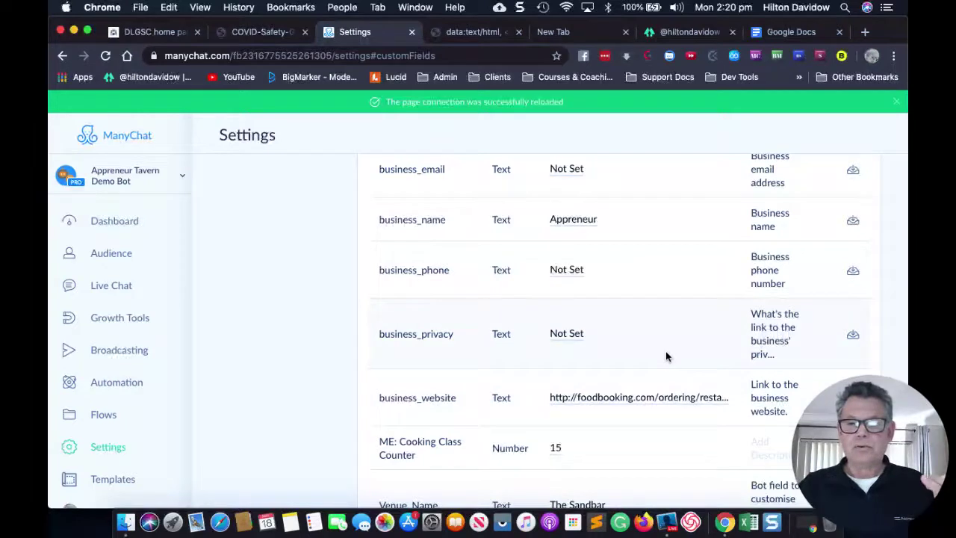
{"action": "scroll", "coordinate": [660, 303], "scroll_direction": "up", "scroll_amount": 1}
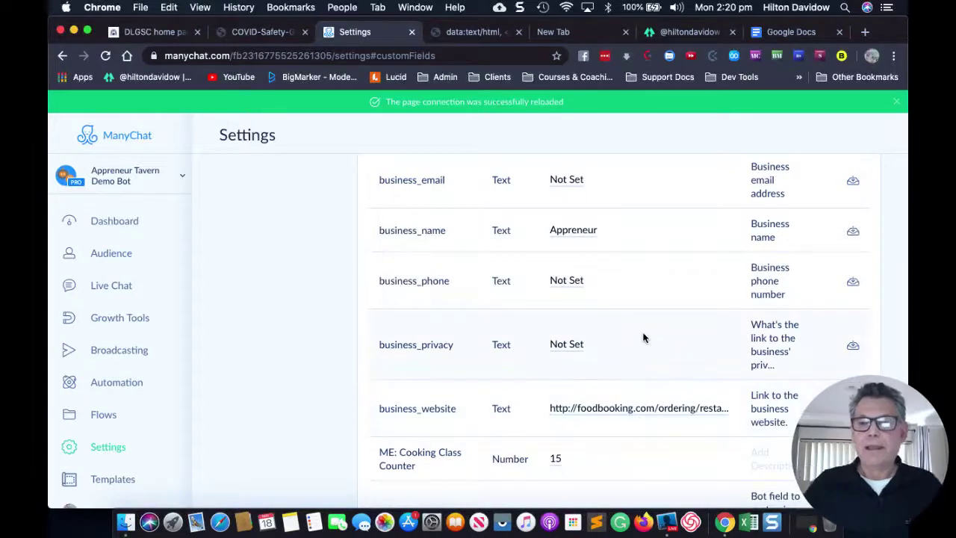
Switch to another Chrome profile's window showing the Contact Tracing spreadsheet's Customers sheet.
{"action": "left_click", "coordinate": [873, 58]}
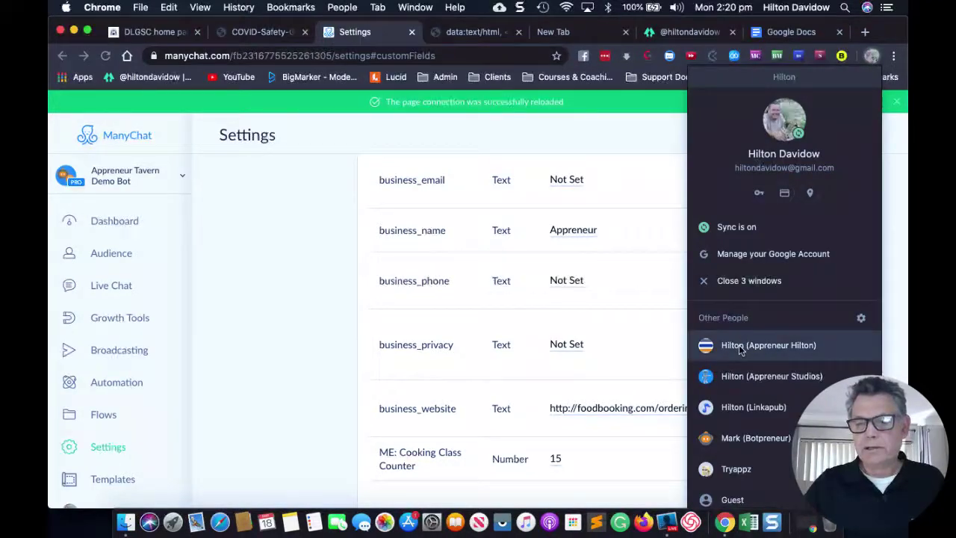
{"action": "left_click", "coordinate": [735, 375]}
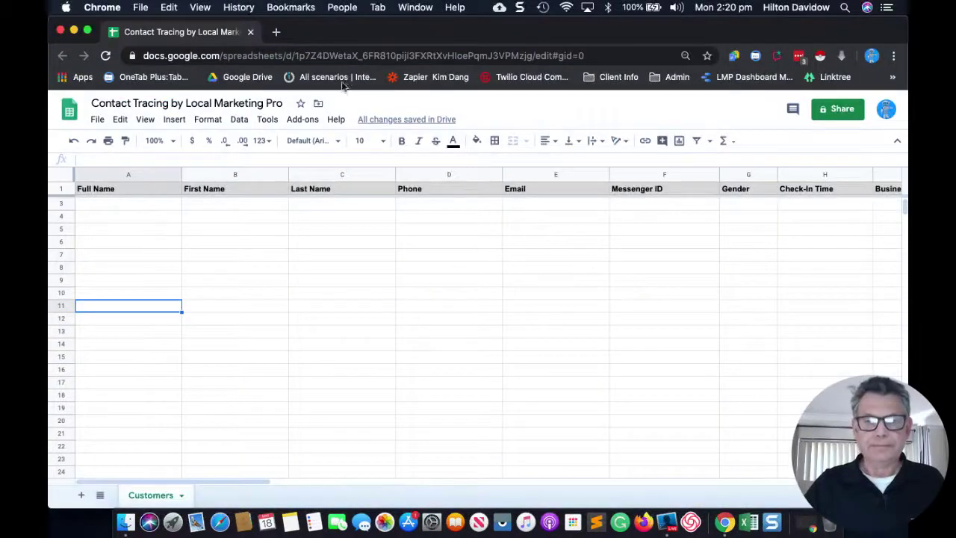
{"action": "left_click", "coordinate": [363, 256]}
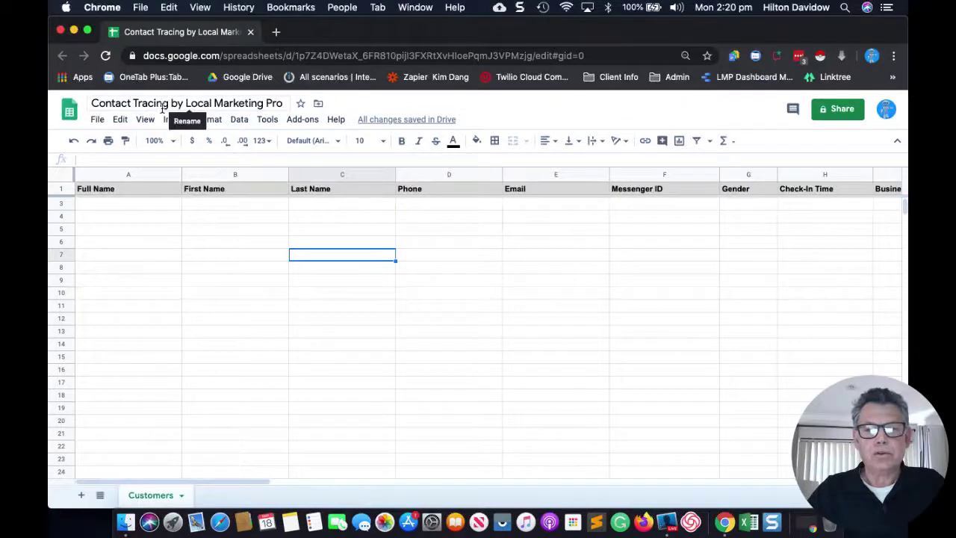
{"action": "left_click", "coordinate": [277, 33]}
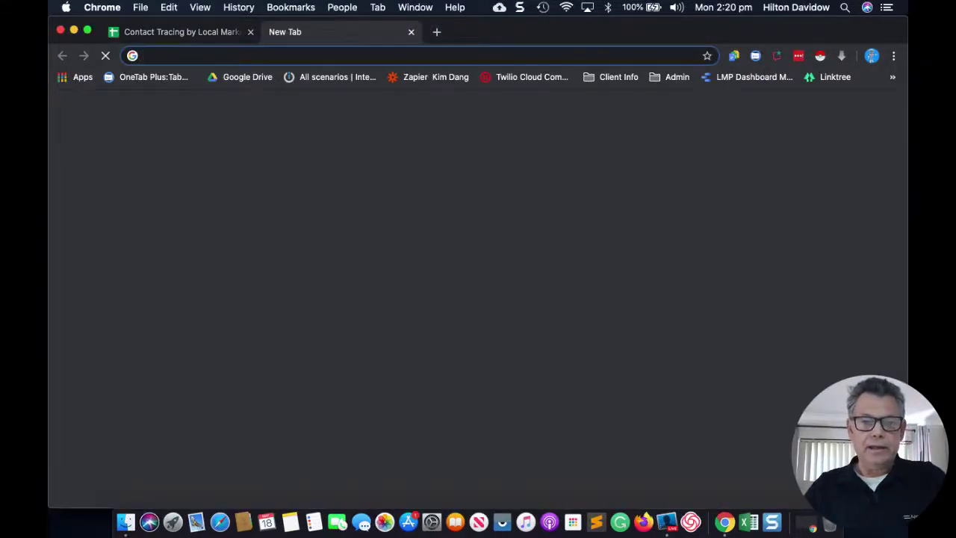
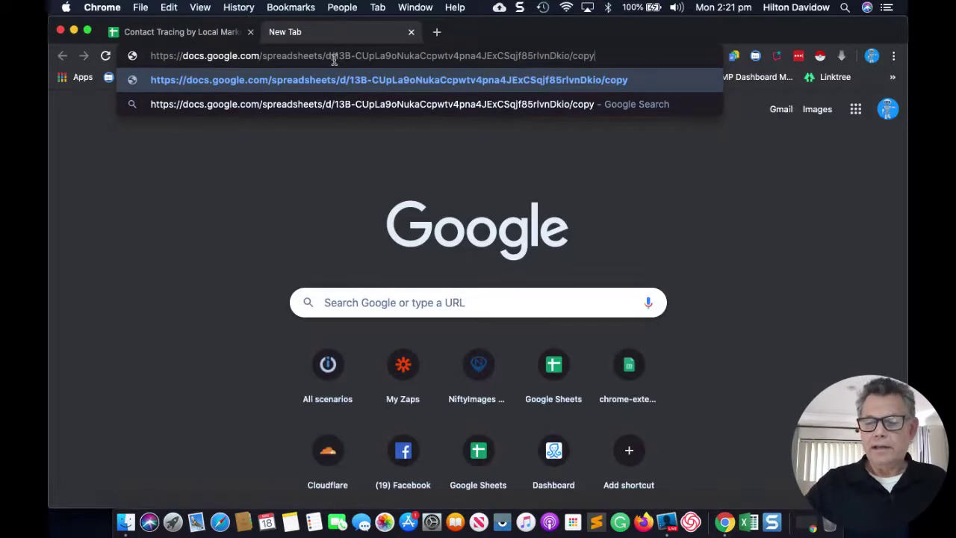
Load the pasted /copy link of the template sheet, close it, and return to ManyChat.
{"action": "key", "text": "Return"}
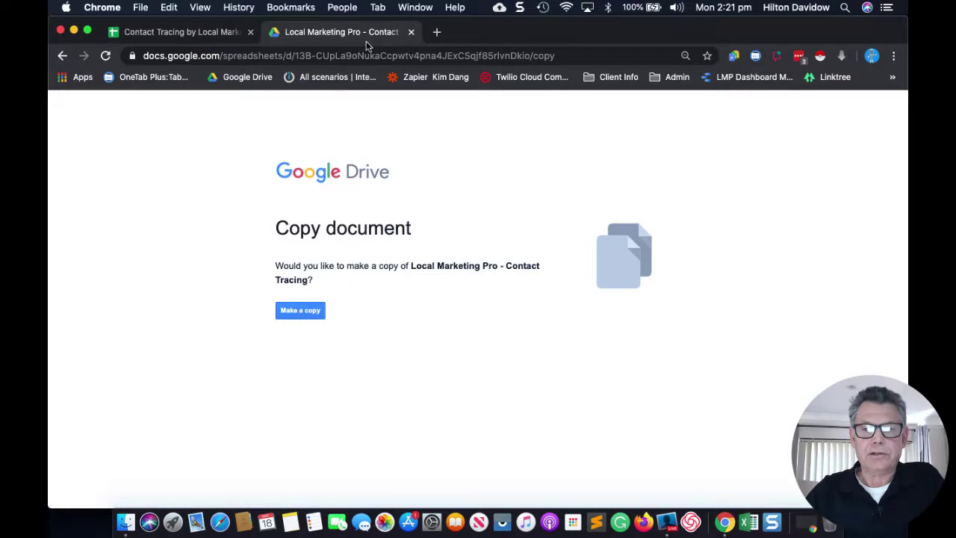
{"action": "left_click", "coordinate": [410, 32]}
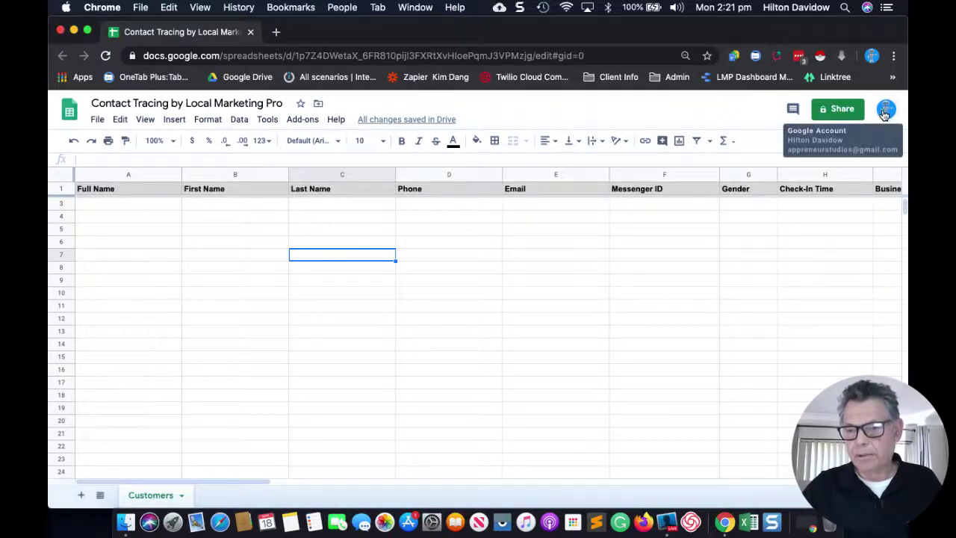
{"action": "left_click", "coordinate": [752, 312]}
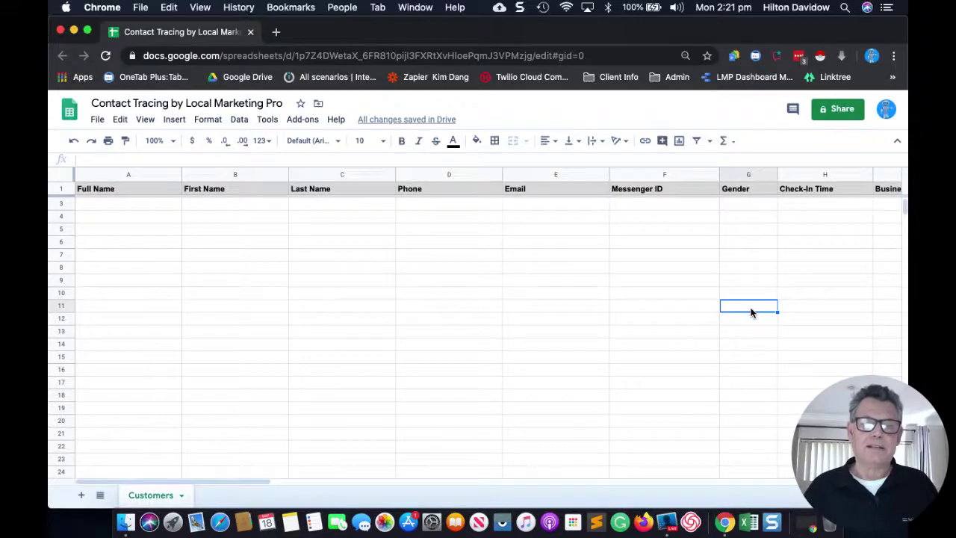
{"action": "key", "text": "super+grave"}
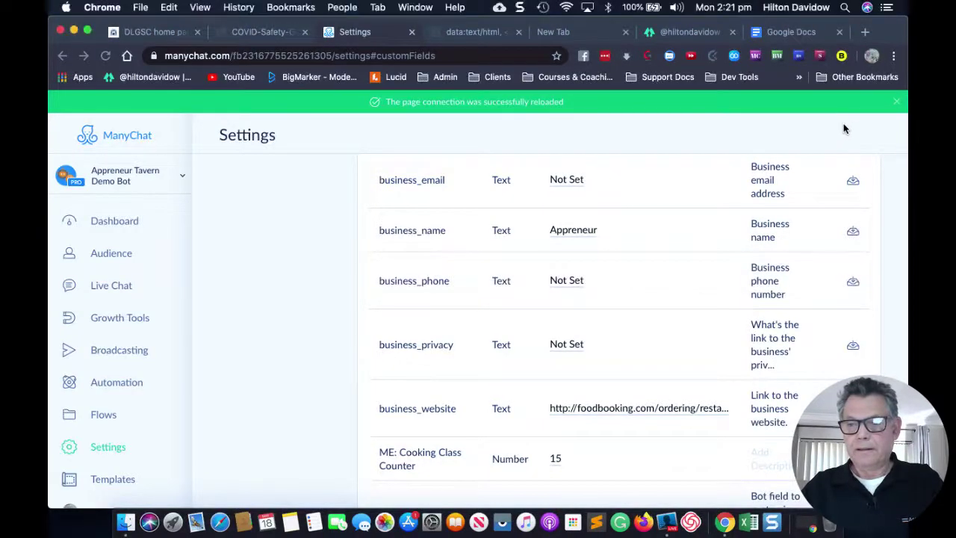
Return to the ManyChat settings window and go to the Flows page from the sidebar.
{"action": "key", "text": "ctrl+Right"}
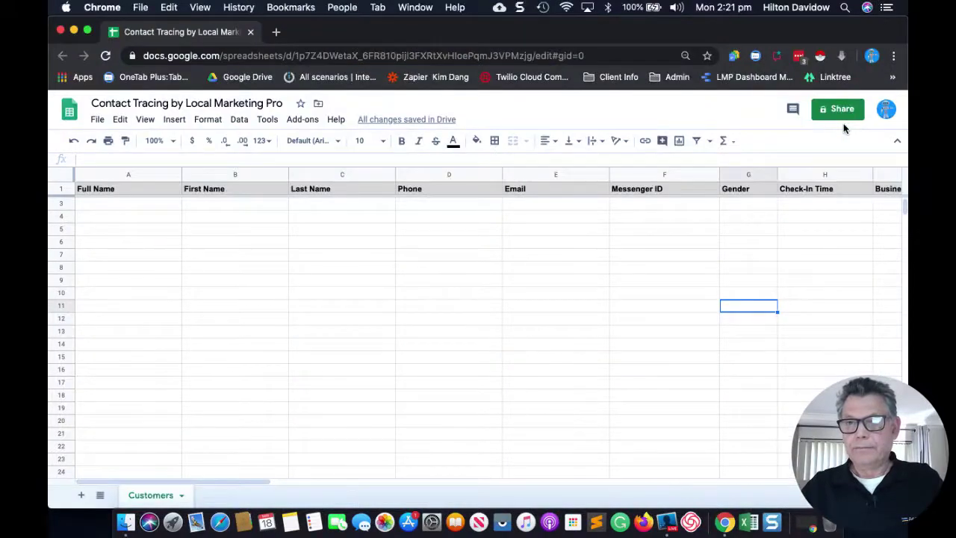
{"action": "key", "text": "ctrl+Left"}
{"action": "scroll", "coordinate": [656, 276], "scroll_direction": "up", "scroll_amount": 2}
{"action": "scroll", "coordinate": [656, 276], "scroll_direction": "up", "scroll_amount": 3}
{"action": "scroll", "coordinate": [655, 274], "scroll_direction": "down", "scroll_amount": 10}
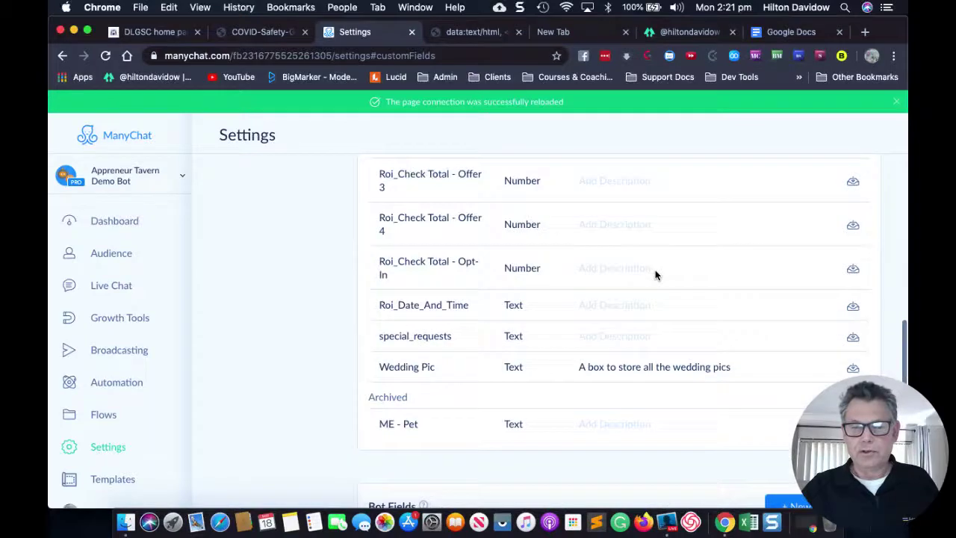
{"action": "scroll", "coordinate": [656, 273], "scroll_direction": "up", "scroll_amount": 3}
{"action": "left_click", "coordinate": [104, 419]}
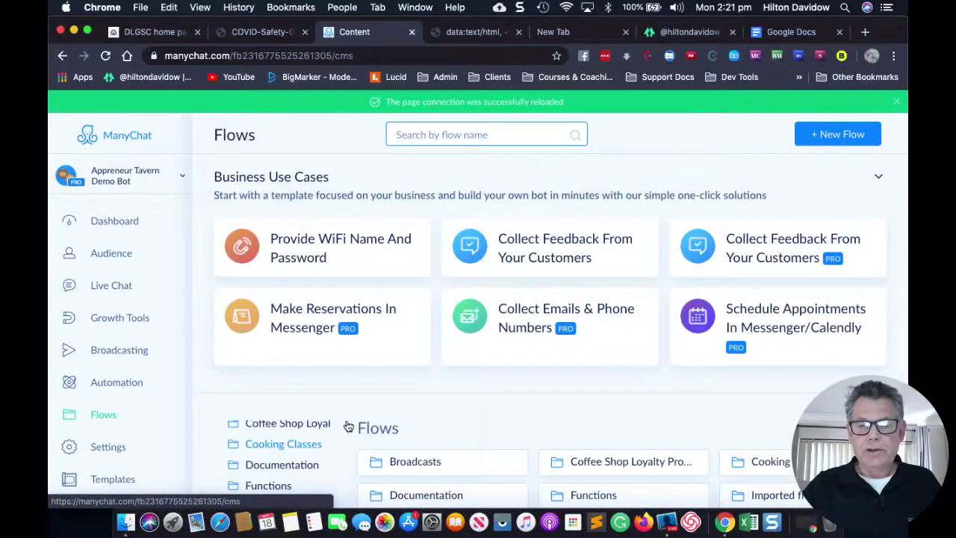
Open Local Marketing Pro - Contact Tracing, then Contact Tracing, then the Contact Tracing: Get Info flow.
{"action": "scroll", "coordinate": [400, 391], "scroll_direction": "down", "scroll_amount": 3}
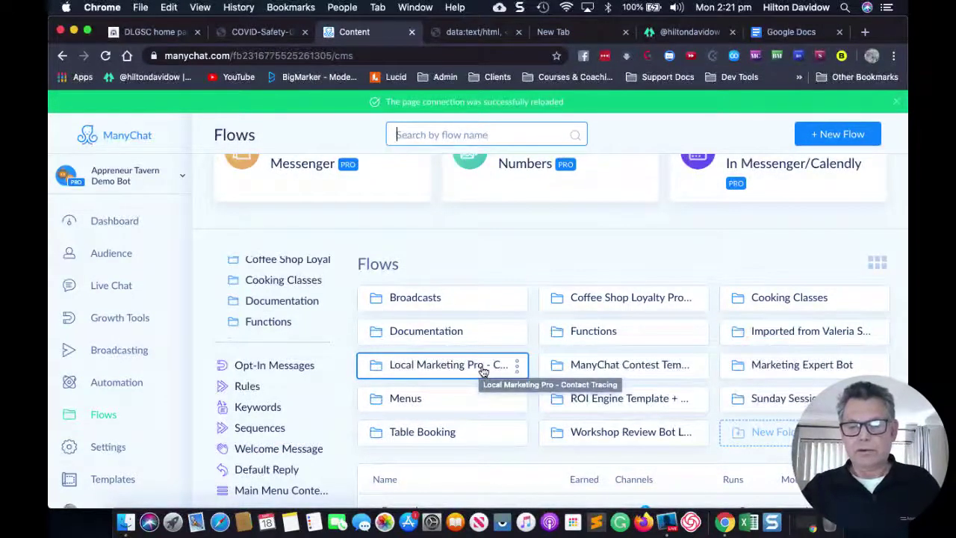
{"action": "left_click", "coordinate": [483, 371]}
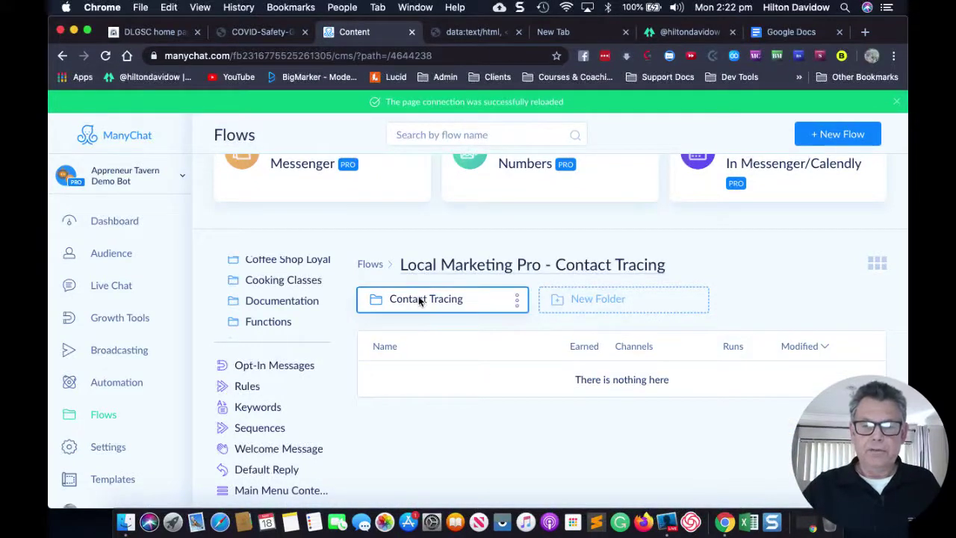
{"action": "left_click", "coordinate": [419, 299]}
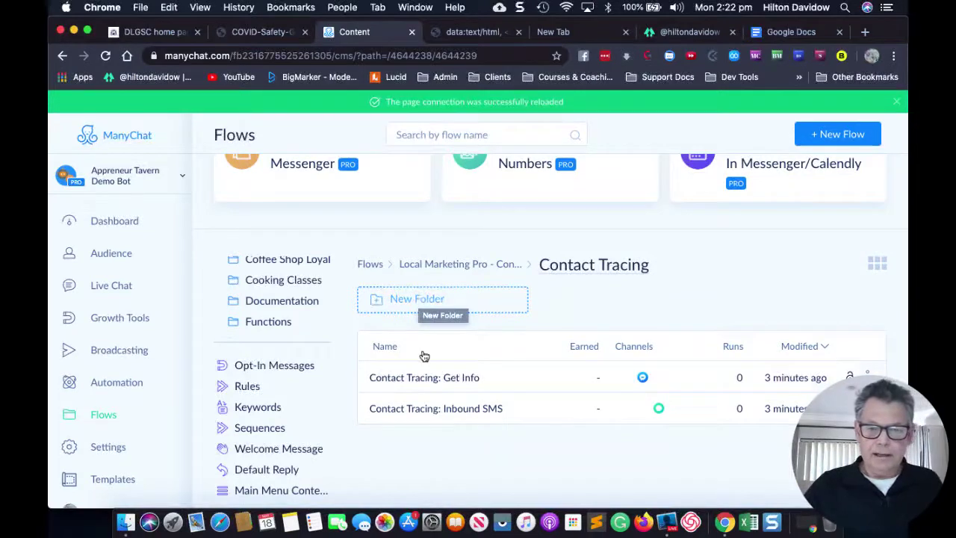
{"action": "left_click", "coordinate": [436, 378]}
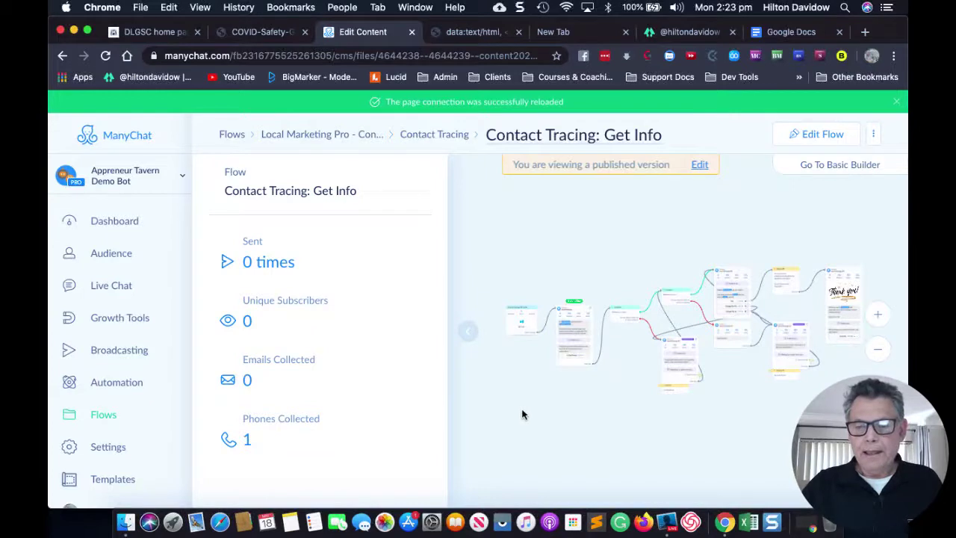
Edit the Contact Tracing: Get Info flow and bring the Actions #2 step into view.
{"action": "left_click", "coordinate": [818, 136]}
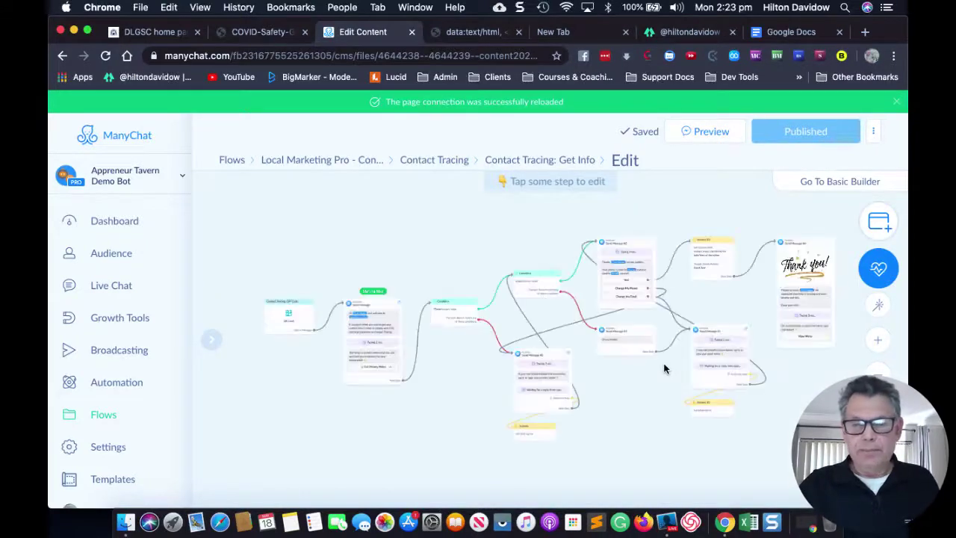
{"action": "left_click_drag", "start_coordinate": [698, 431], "coordinate": [543, 419]}
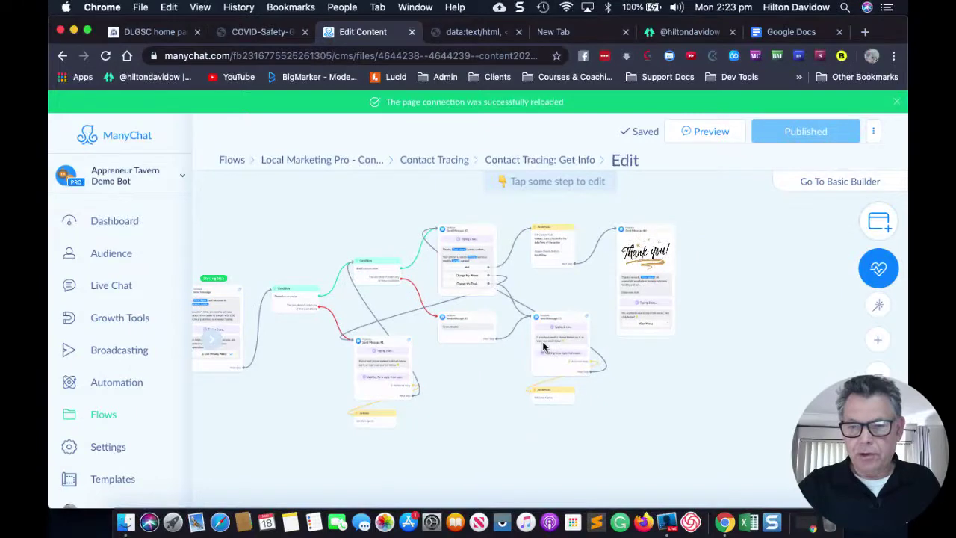
{"action": "scroll", "coordinate": [564, 251], "scroll_direction": "up", "scroll_amount": 5}
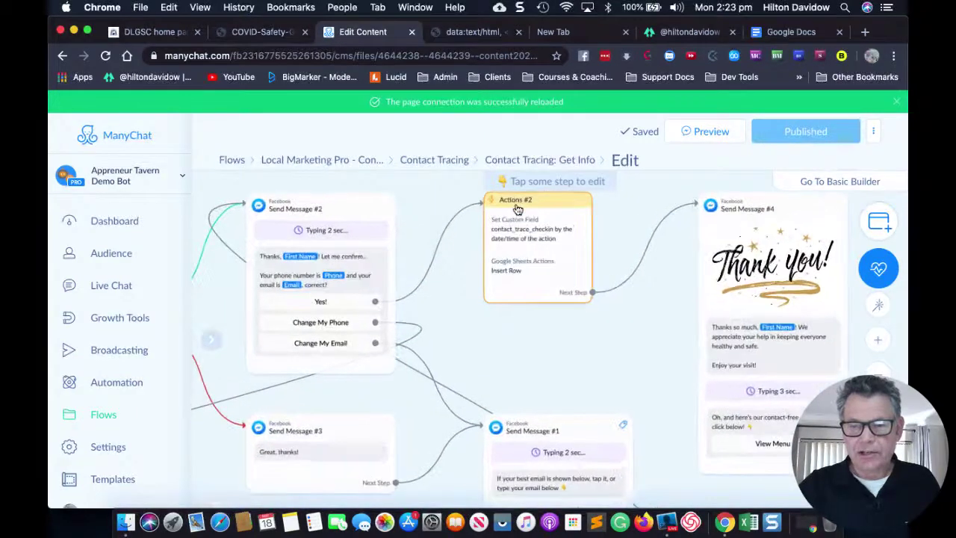
{"action": "left_click", "coordinate": [532, 268]}
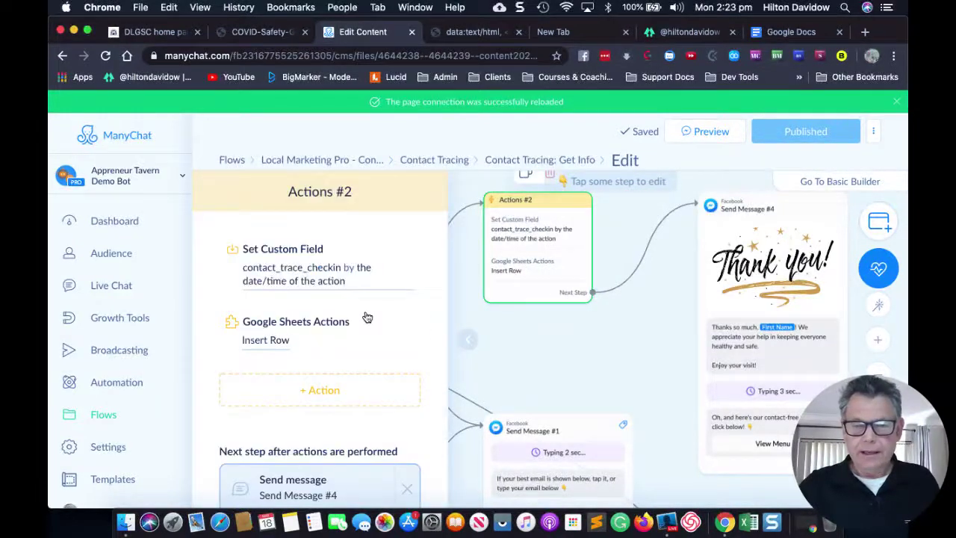
Target the Insert Row action at Contact Tracing by Local Marketing Pro's Customers worksheet.
{"action": "left_click", "coordinate": [274, 340]}
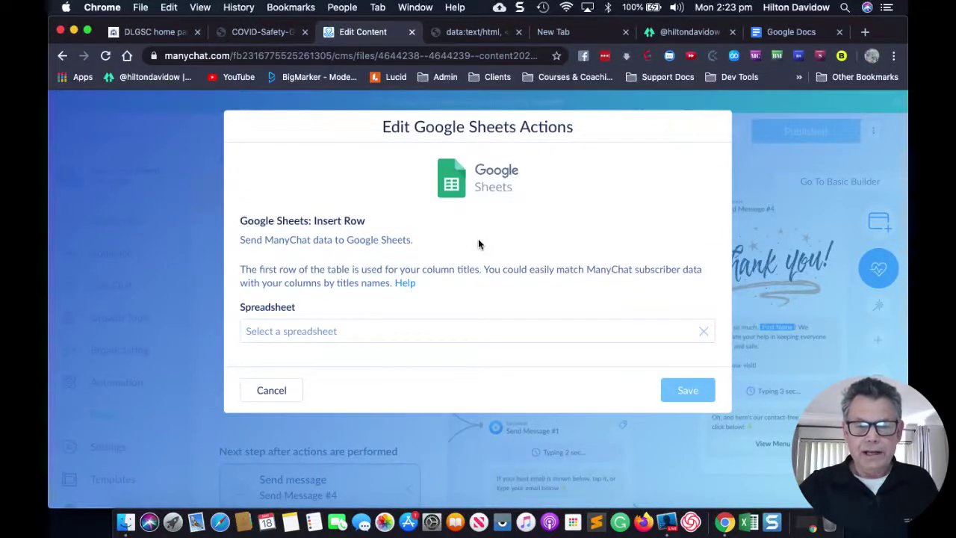
{"action": "left_click", "coordinate": [473, 332]}
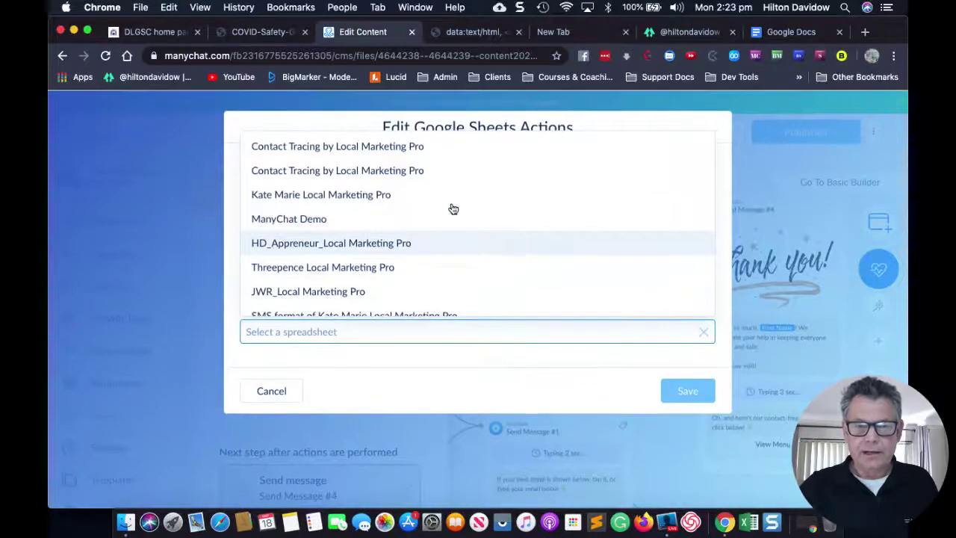
{"action": "left_click", "coordinate": [401, 153]}
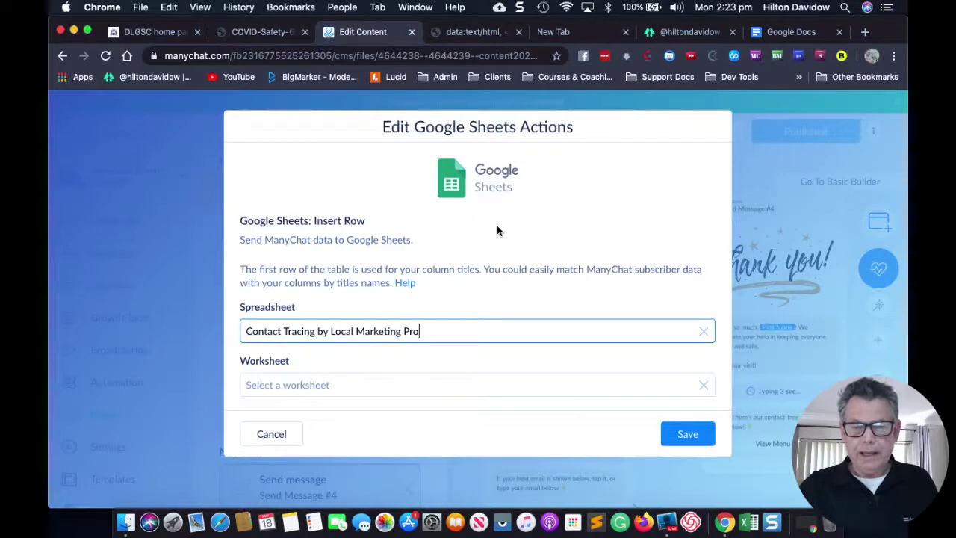
{"action": "left_click", "coordinate": [590, 389]}
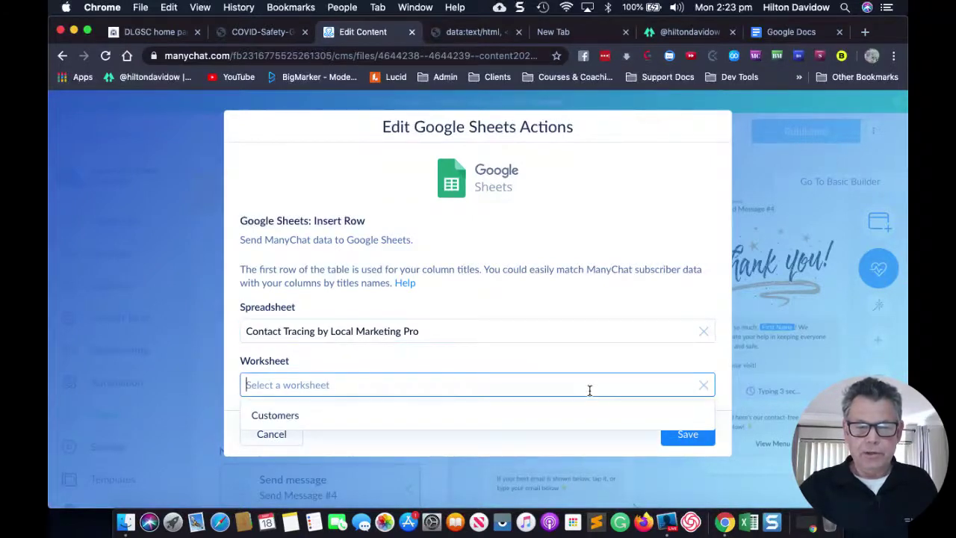
{"action": "left_click", "coordinate": [278, 417]}
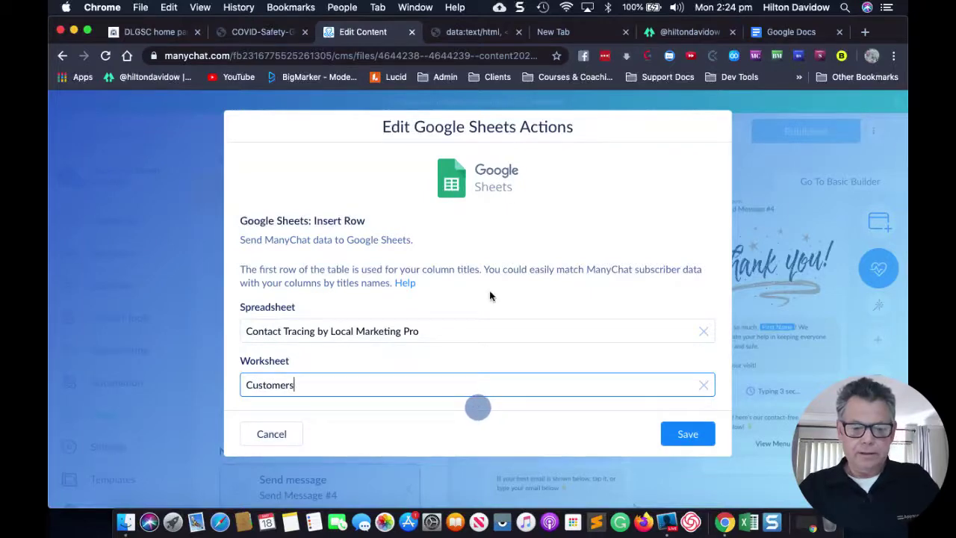
{"action": "key", "text": "super+grave"}
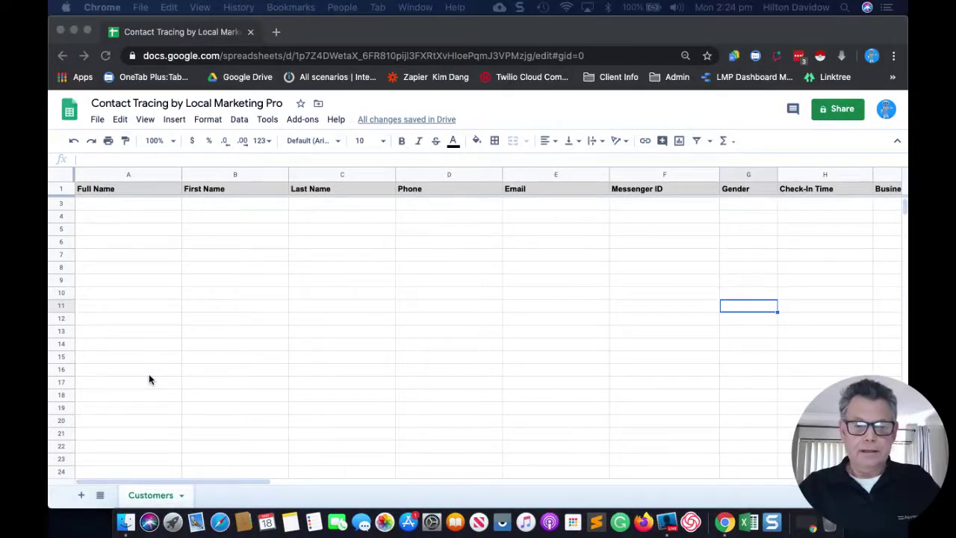
{"action": "key", "text": "super+grave"}
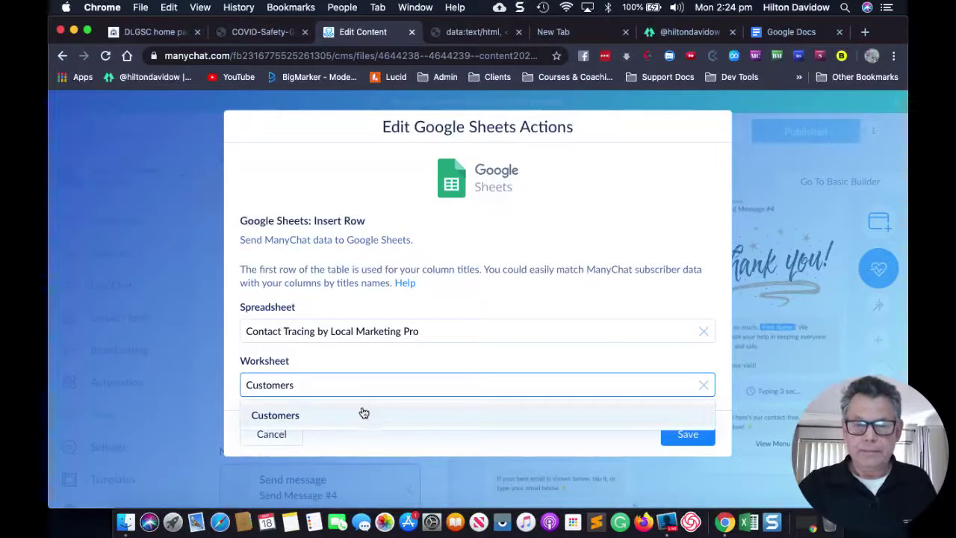
Duplicate the Edit Content tab, then return to the original flow editor tab.
{"action": "left_click", "coordinate": [451, 299]}
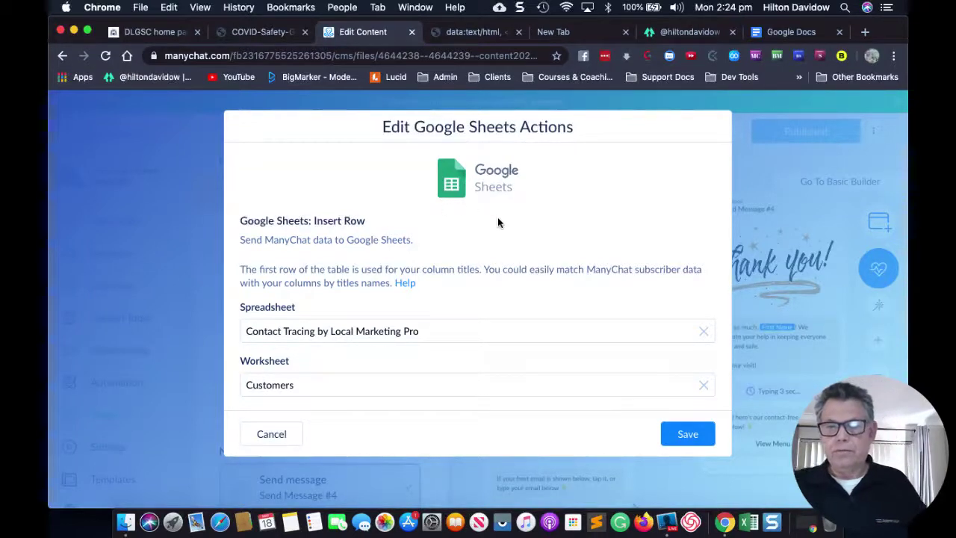
{"action": "right_click", "coordinate": [363, 33]}
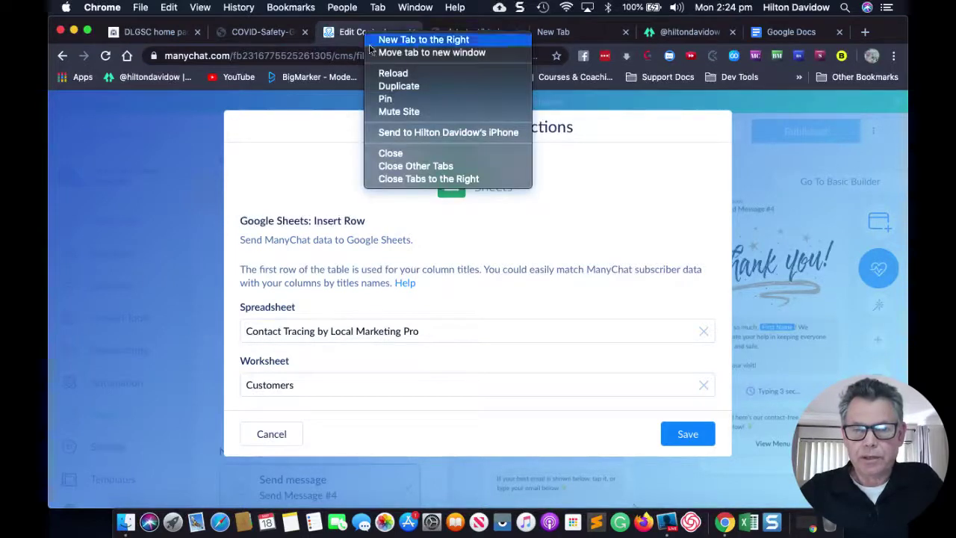
{"action": "left_click", "coordinate": [383, 86]}
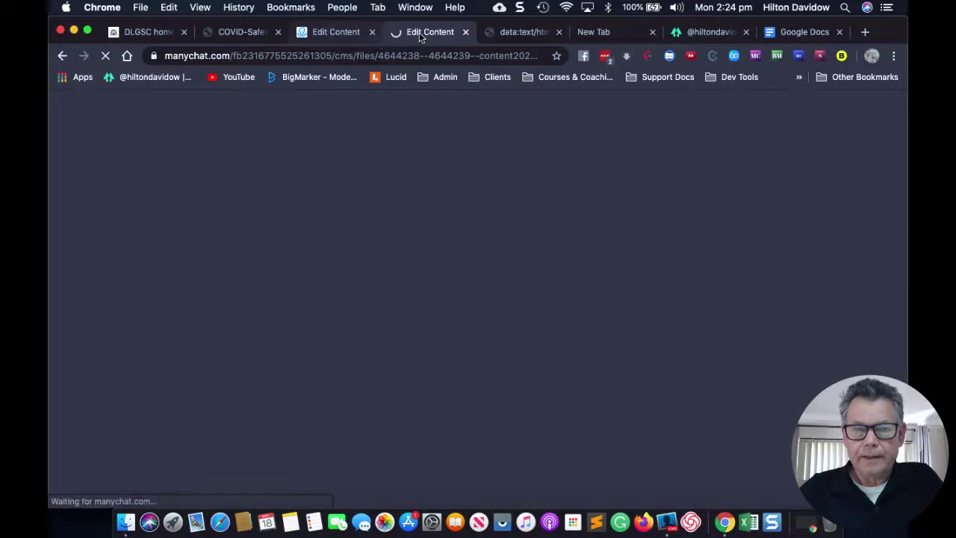
{"action": "left_click", "coordinate": [323, 39]}
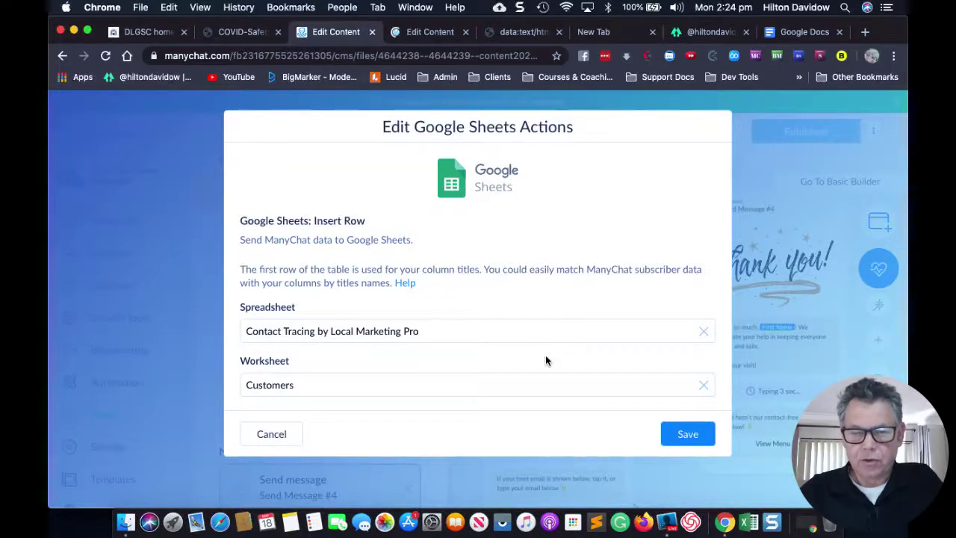
Map the Full Name and First Name user fields to the Full Name and First Name columns.
{"action": "scroll", "coordinate": [527, 355], "scroll_direction": "down", "scroll_amount": 5}
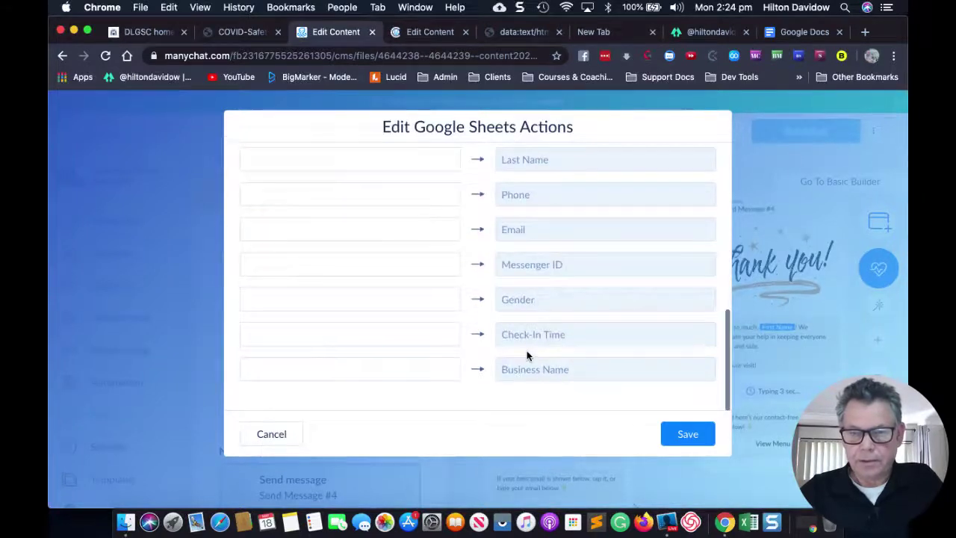
{"action": "scroll", "coordinate": [395, 157], "scroll_direction": "up", "scroll_amount": 2}
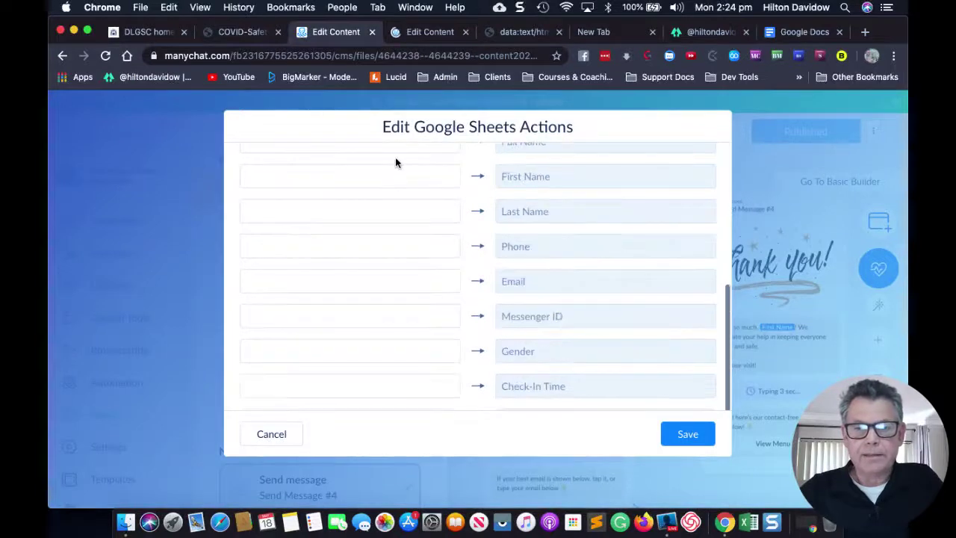
{"action": "scroll", "coordinate": [395, 157], "scroll_direction": "up", "scroll_amount": 2}
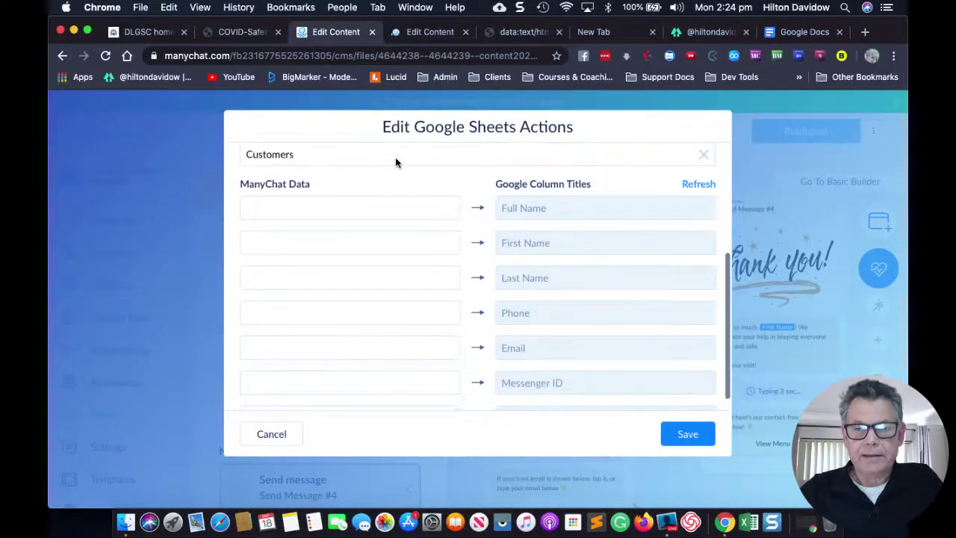
{"action": "left_click", "coordinate": [359, 214]}
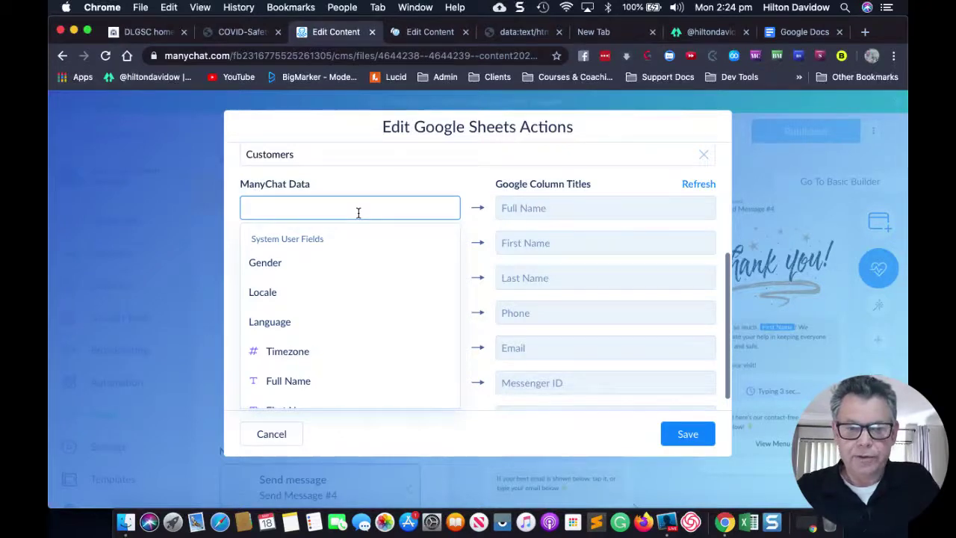
{"action": "type", "text": "Full"}
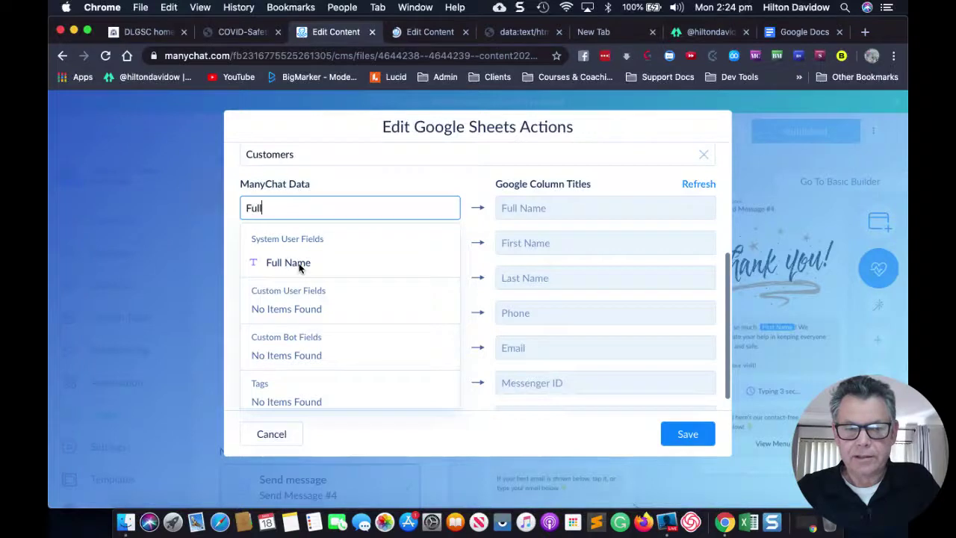
{"action": "left_click", "coordinate": [298, 265]}
{"action": "left_click", "coordinate": [292, 242]}
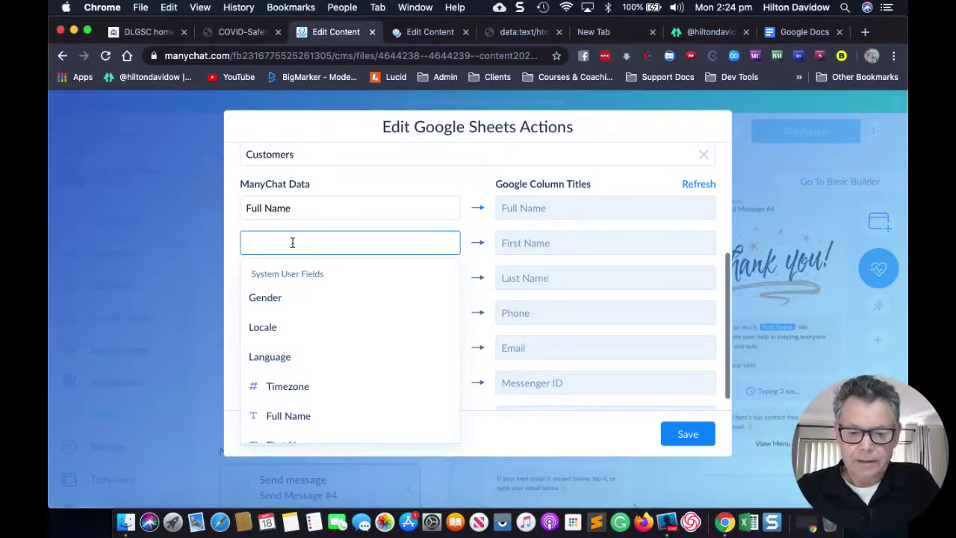
{"action": "type", "text": "Fir"}
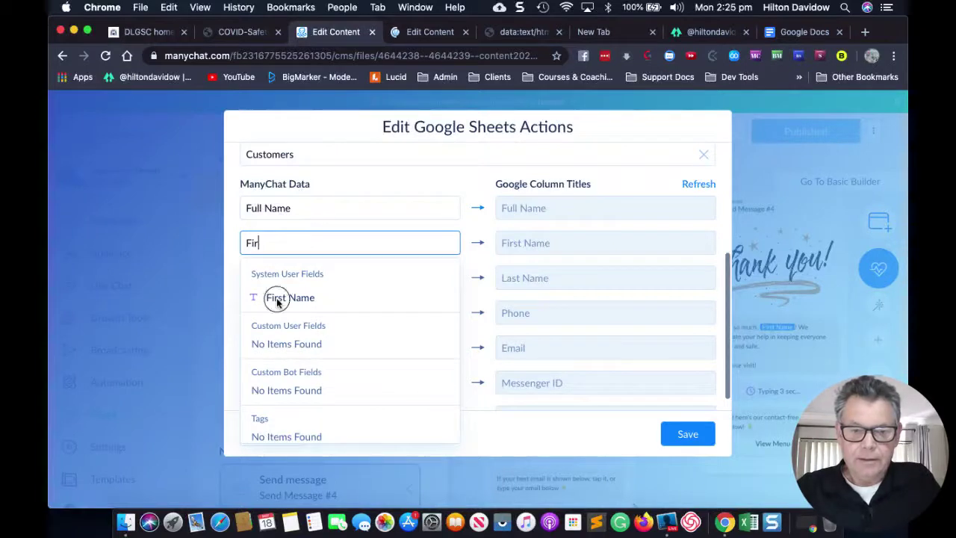
{"action": "left_click", "coordinate": [290, 297]}
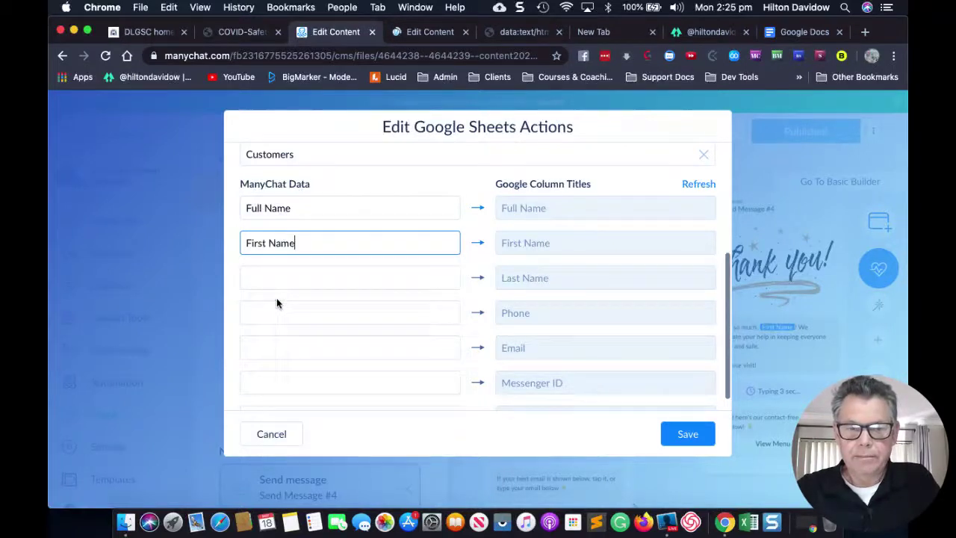
{"action": "left_click", "coordinate": [308, 278]}
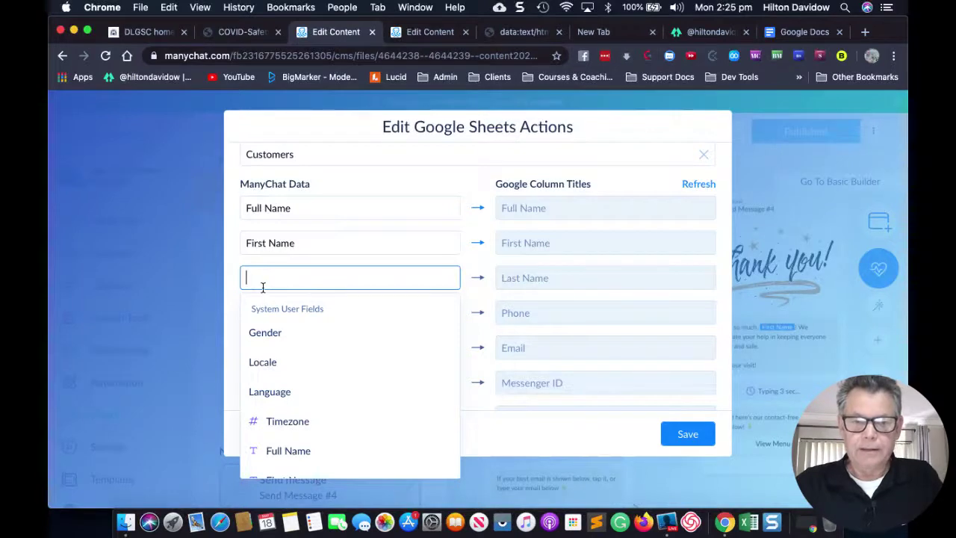
In the duplicate tab, go to Automation, then Settings, then Integrations to see the connected Google Sheets account.
{"action": "left_click", "coordinate": [409, 39]}
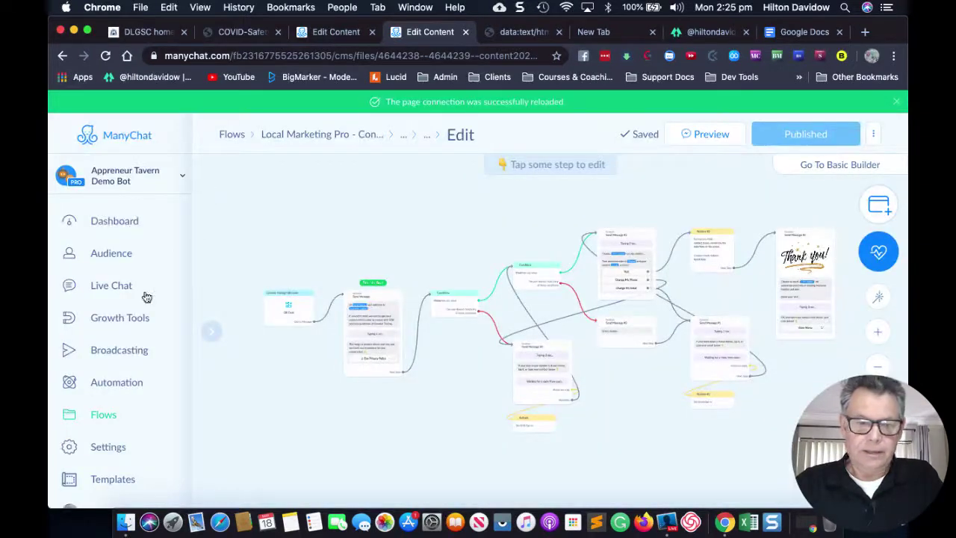
{"action": "left_click", "coordinate": [108, 383]}
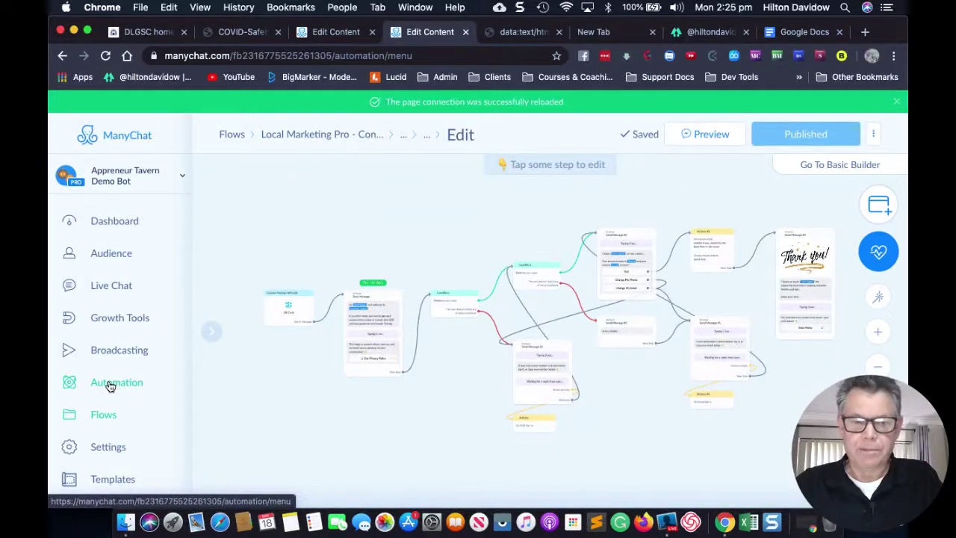
{"action": "scroll", "coordinate": [112, 370], "scroll_direction": "down", "scroll_amount": 2}
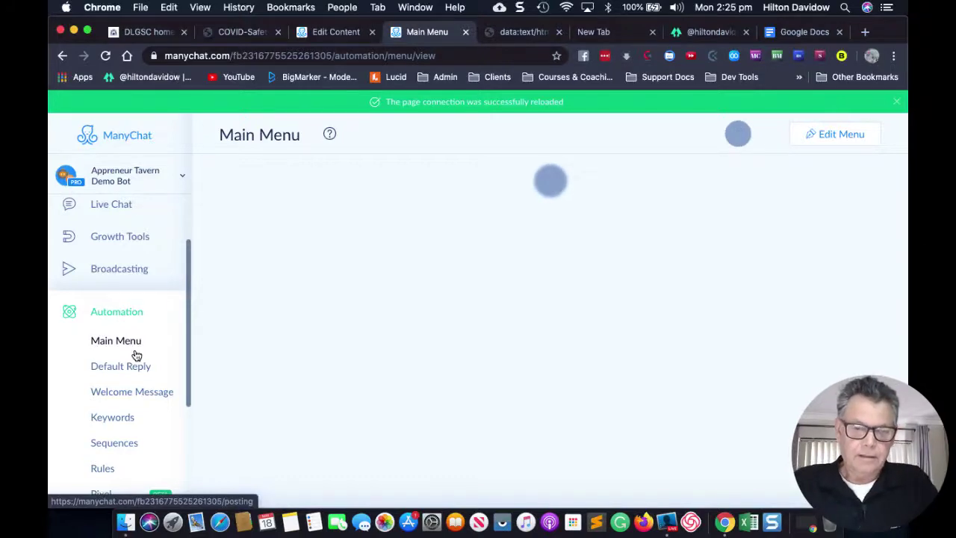
{"action": "scroll", "coordinate": [124, 366], "scroll_direction": "down", "scroll_amount": 5}
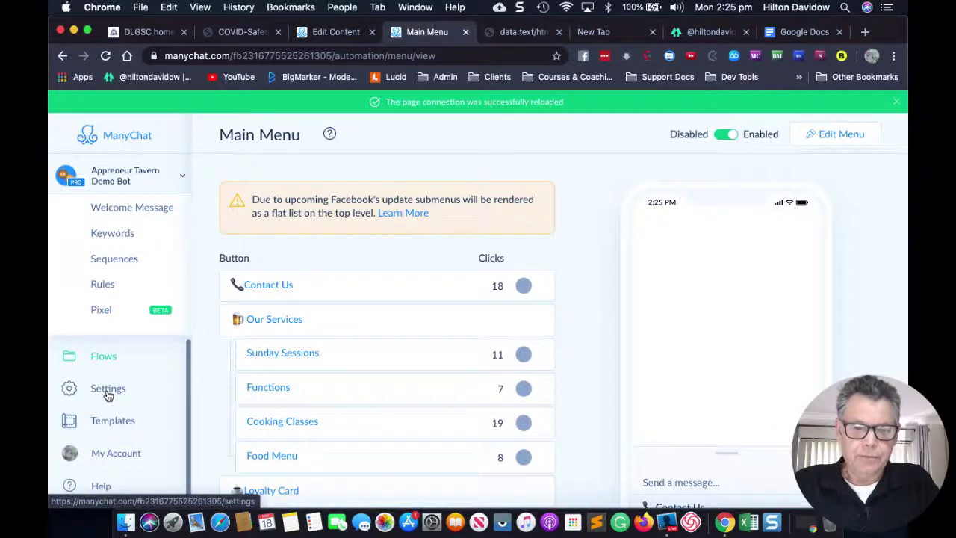
{"action": "left_click", "coordinate": [108, 394]}
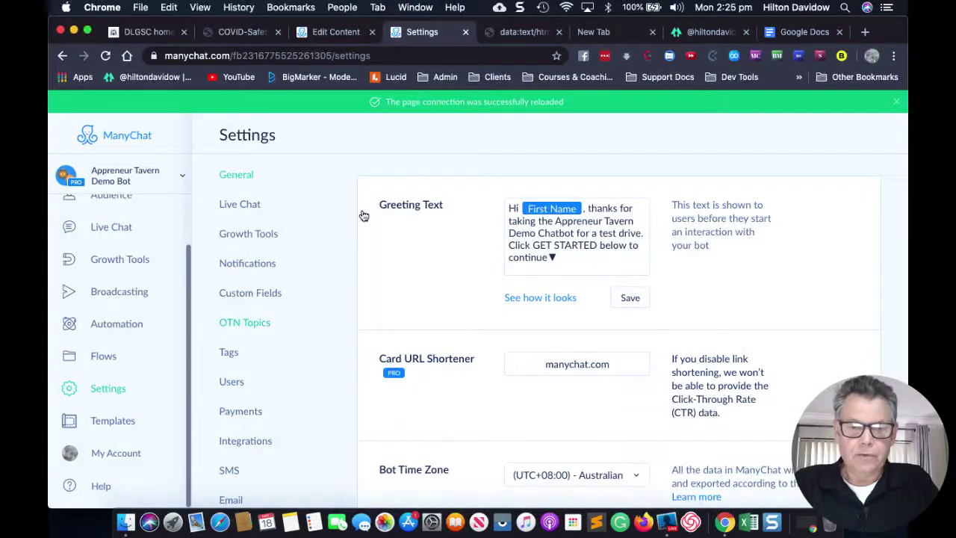
{"action": "scroll", "coordinate": [269, 292], "scroll_direction": "down", "scroll_amount": 2}
{"action": "left_click", "coordinate": [247, 386]}
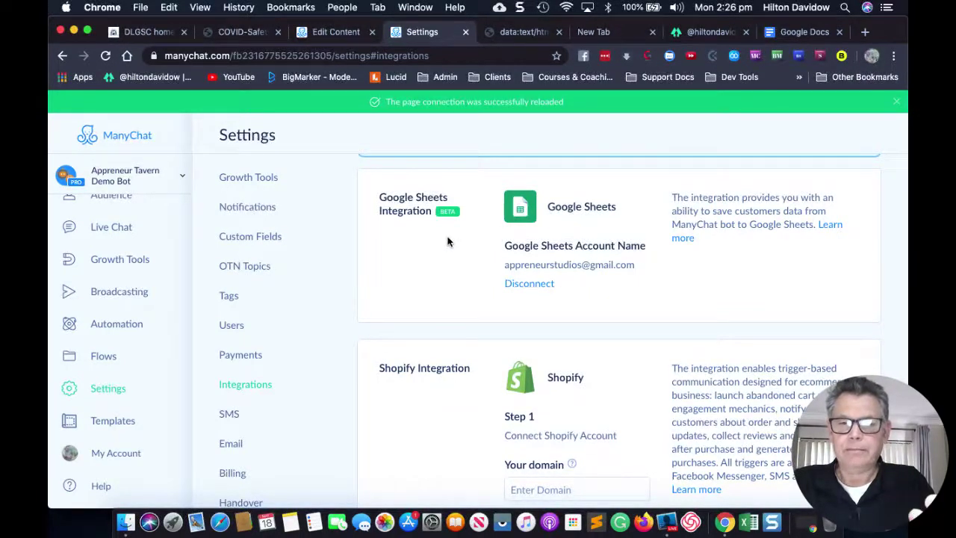
Map the Last Name field to the Last Name sheet column.
{"action": "left_click", "coordinate": [341, 32]}
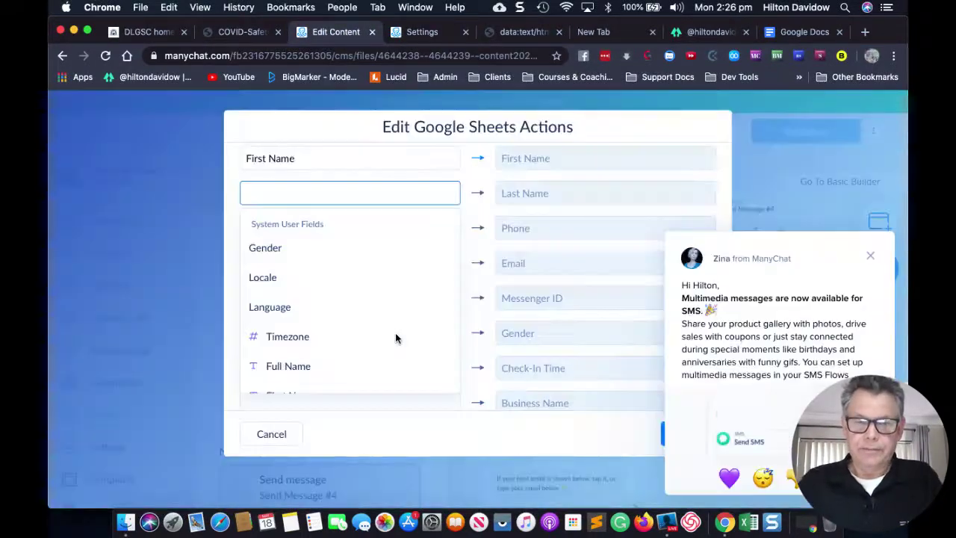
{"action": "left_click", "coordinate": [316, 194]}
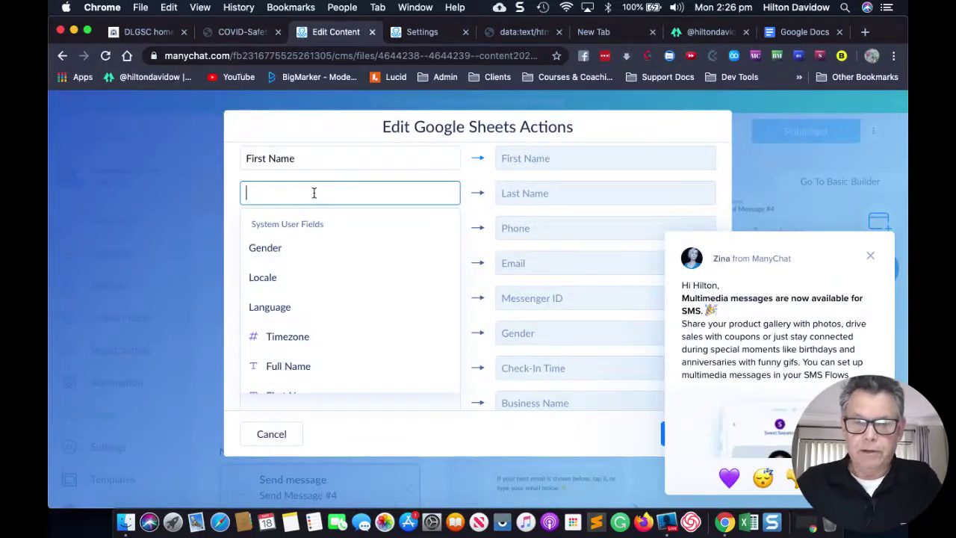
{"action": "type", "text": "Is"}
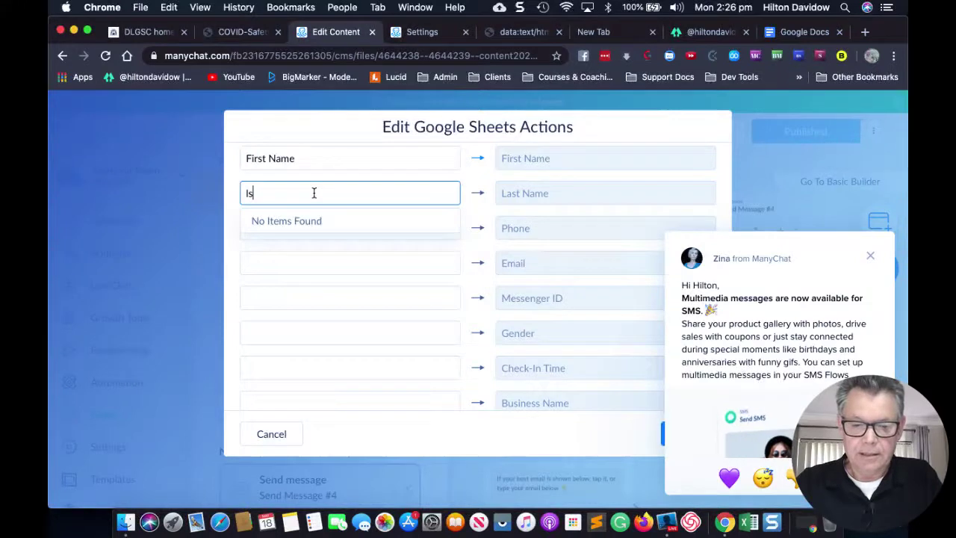
{"action": "type", "text": "ast"}
{"action": "left_click_drag", "start_coordinate": [278, 193], "coordinate": [226, 193]}
{"action": "type", "text": "last"}
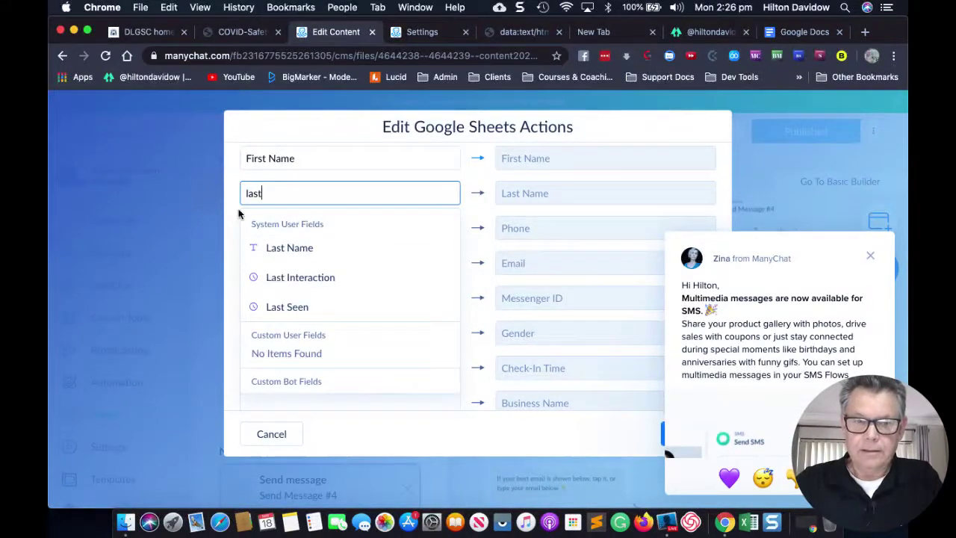
{"action": "left_click", "coordinate": [273, 247]}
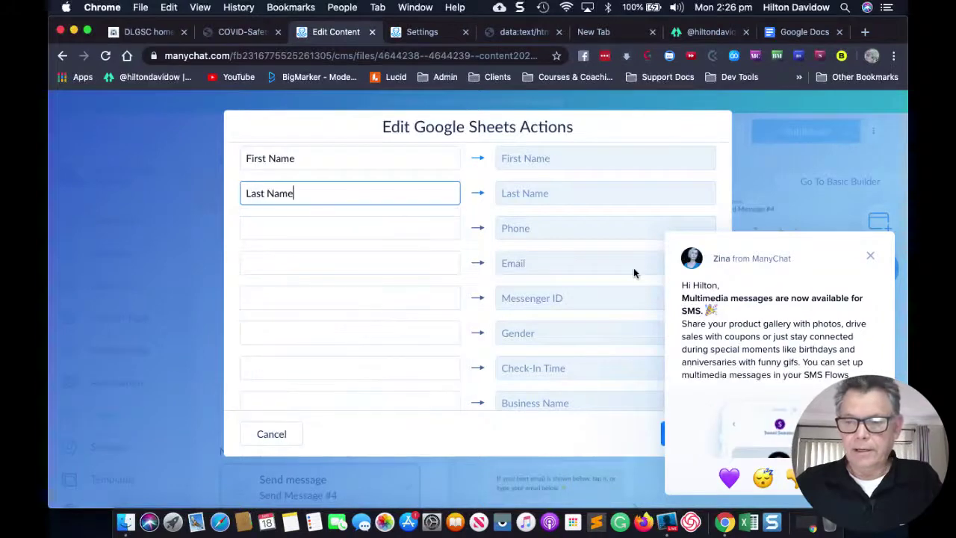
Map Phone to the Phone column and the system Email field to the Email column.
{"action": "left_click", "coordinate": [873, 258]}
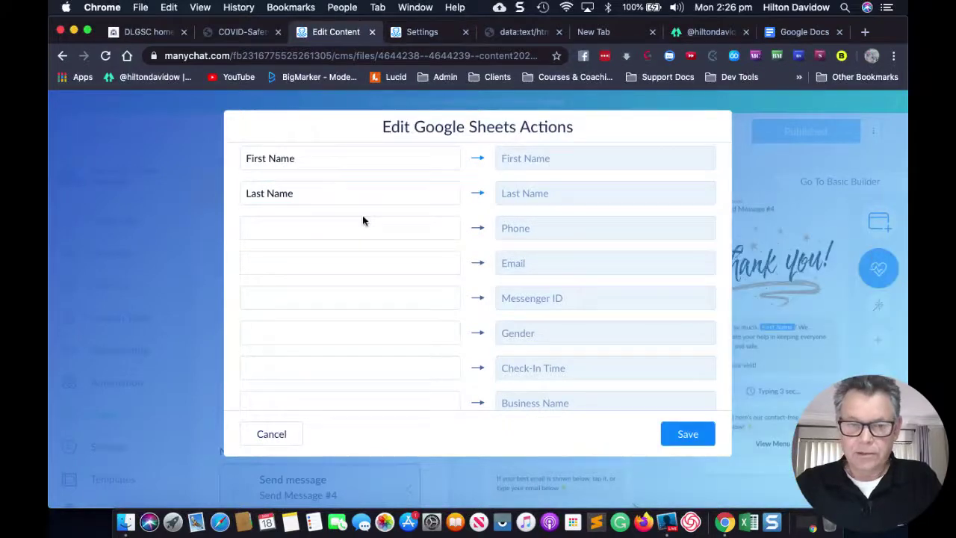
{"action": "left_click", "coordinate": [334, 225]}
{"action": "type", "text": "Ph"}
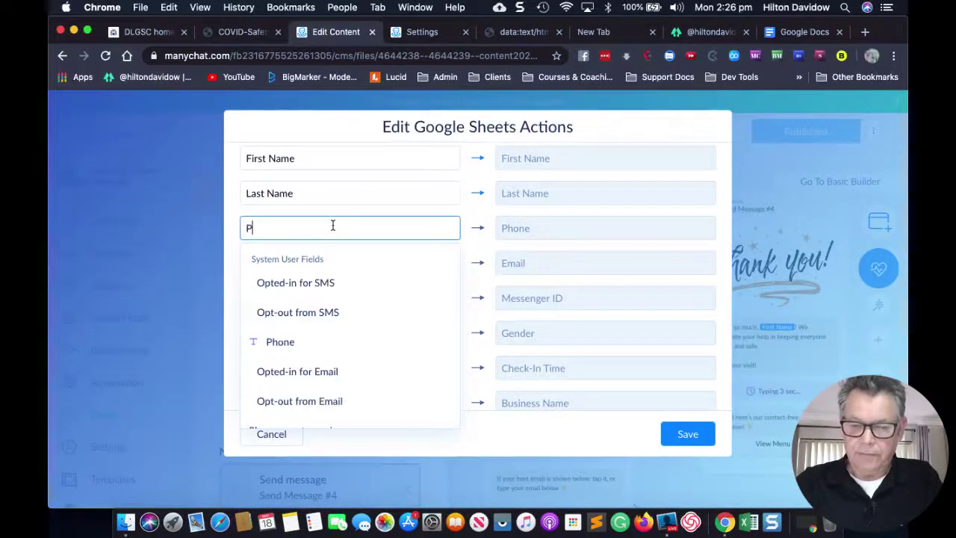
{"action": "left_click", "coordinate": [283, 282]}
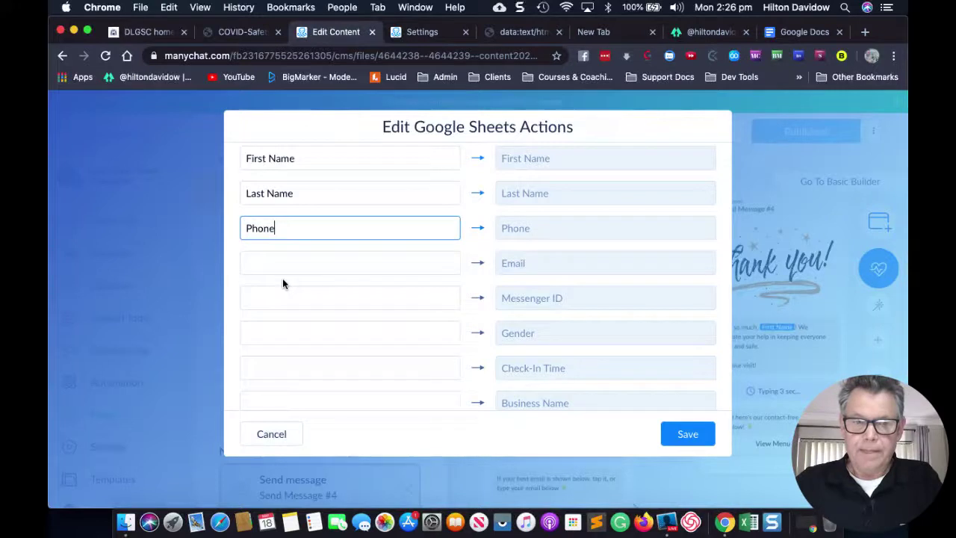
{"action": "left_click", "coordinate": [276, 259]}
{"action": "type", "text": "E"}
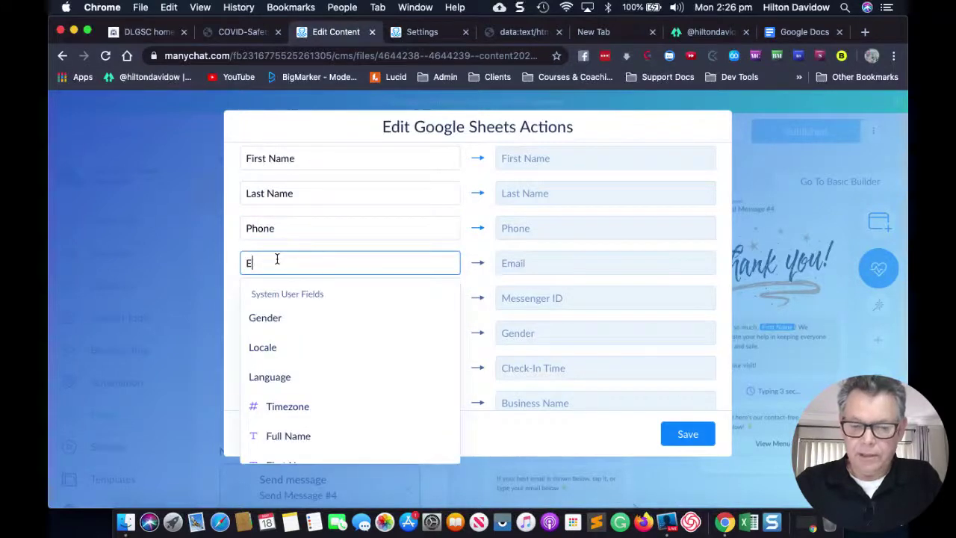
{"action": "type", "text": "mail"}
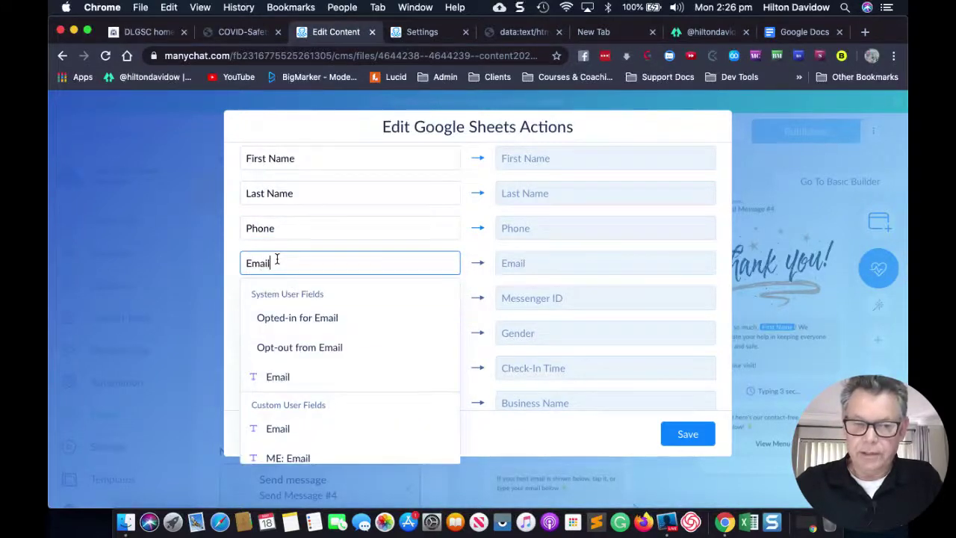
{"action": "left_click", "coordinate": [276, 380]}
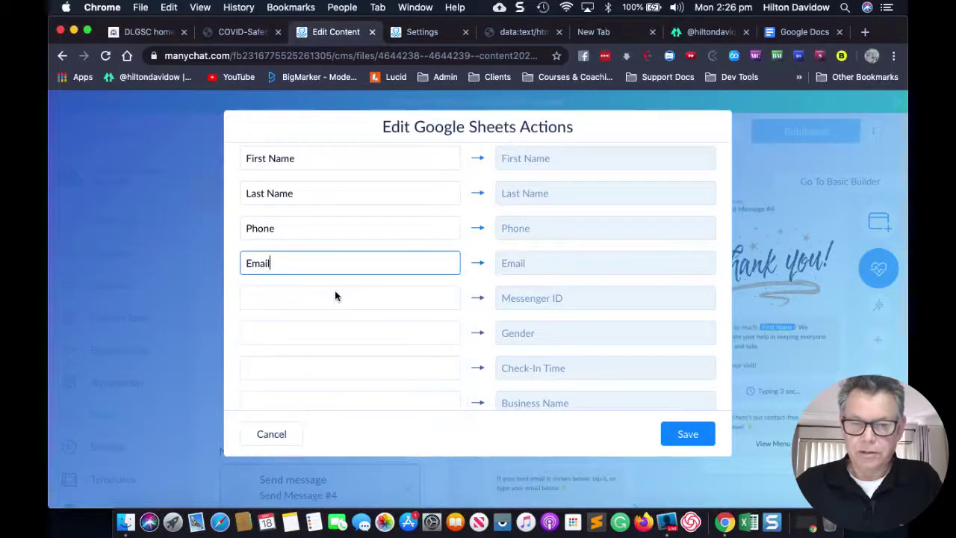
Map User Id to the Messenger ID column and Gender to the Gender column.
{"action": "left_click", "coordinate": [308, 298]}
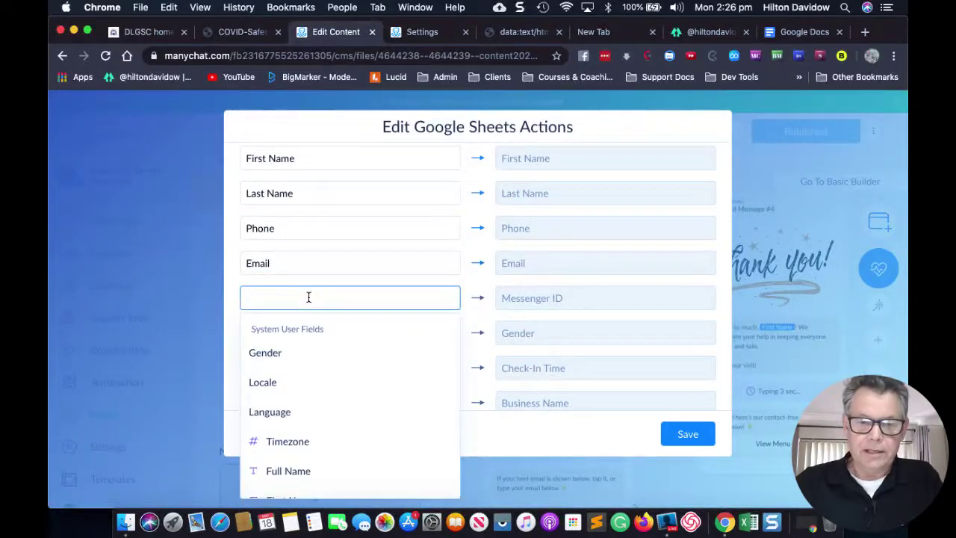
{"action": "type", "text": "u"}
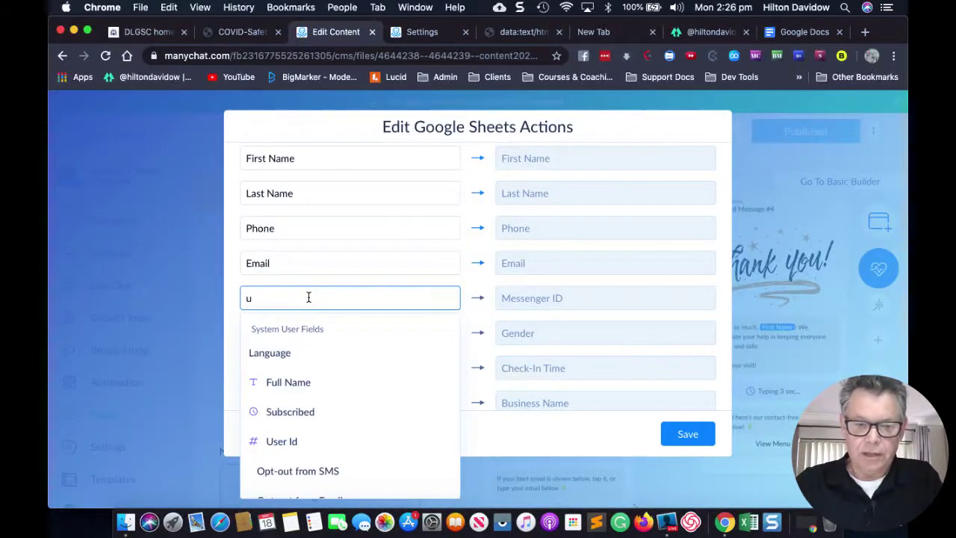
{"action": "left_click", "coordinate": [281, 442]}
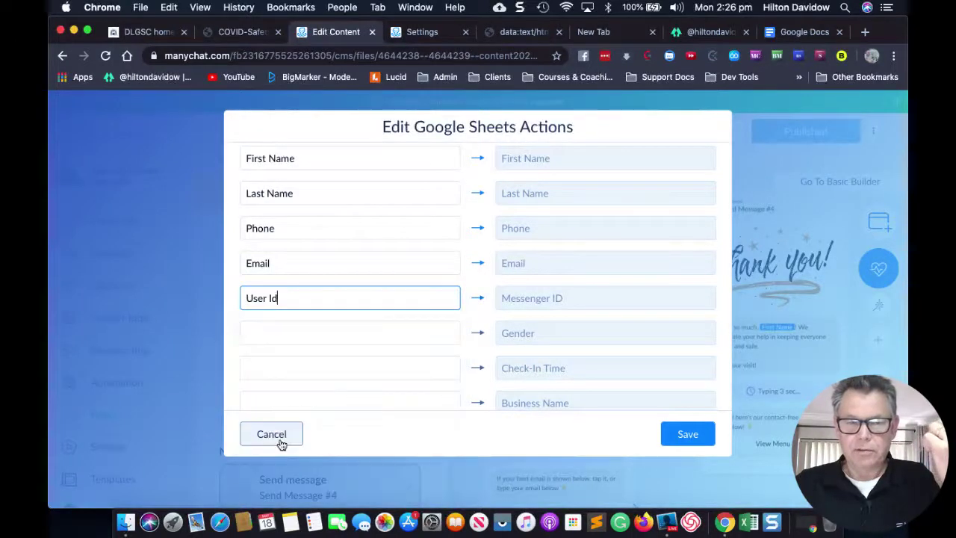
{"action": "left_click", "coordinate": [336, 334]}
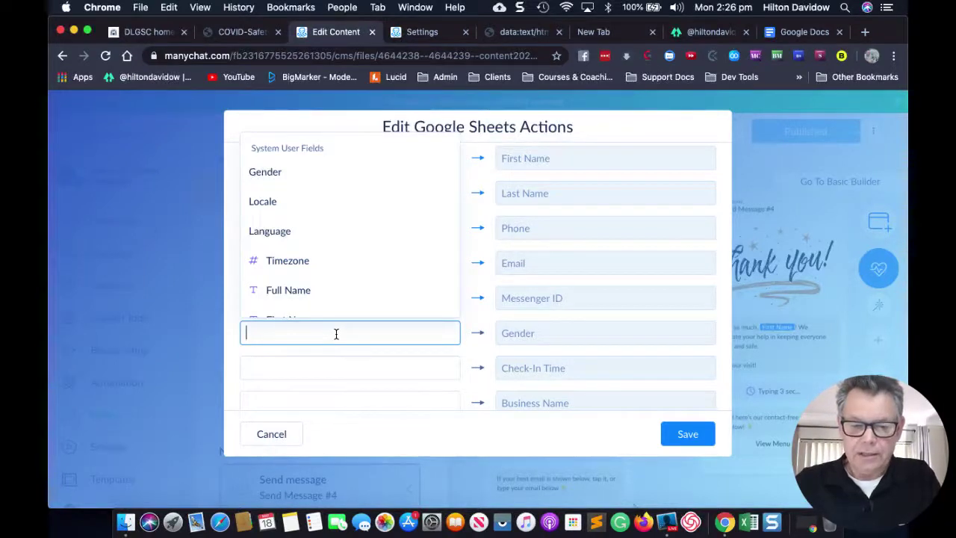
{"action": "type", "text": "gen"}
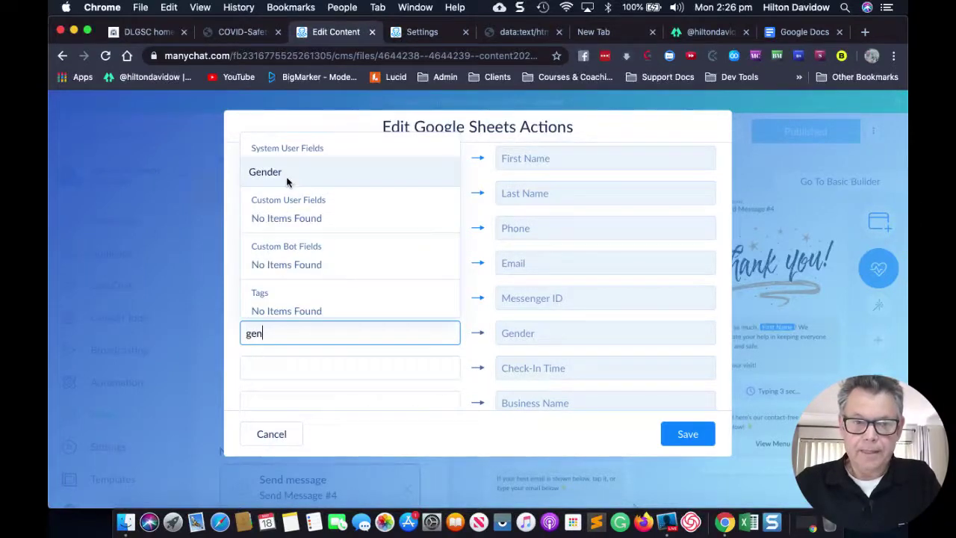
{"action": "left_click", "coordinate": [279, 174]}
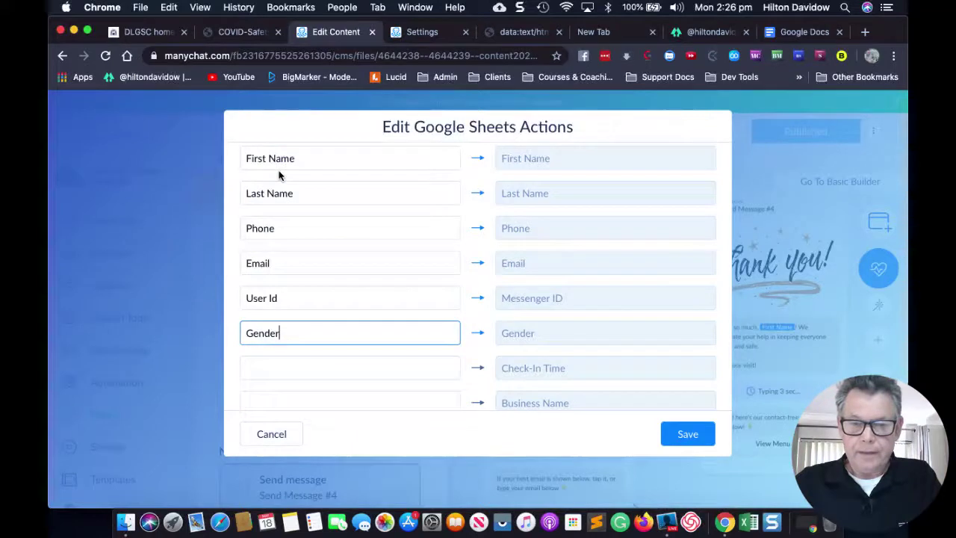
Map contact_trace_checkin to Check-In Time and business_name to Business Name.
{"action": "left_click", "coordinate": [306, 368]}
{"action": "type", "text": "cont"}
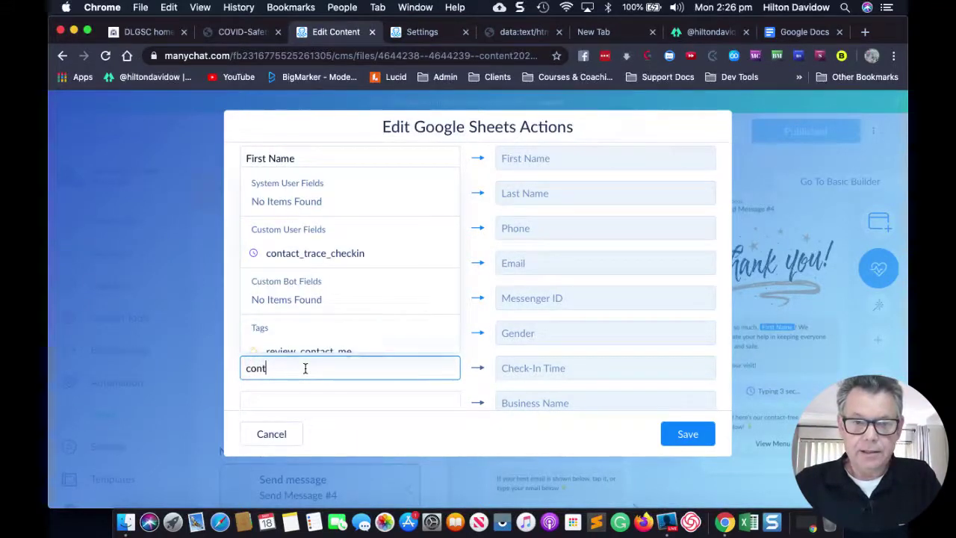
{"action": "scroll", "coordinate": [320, 269], "scroll_direction": "down", "scroll_amount": 1}
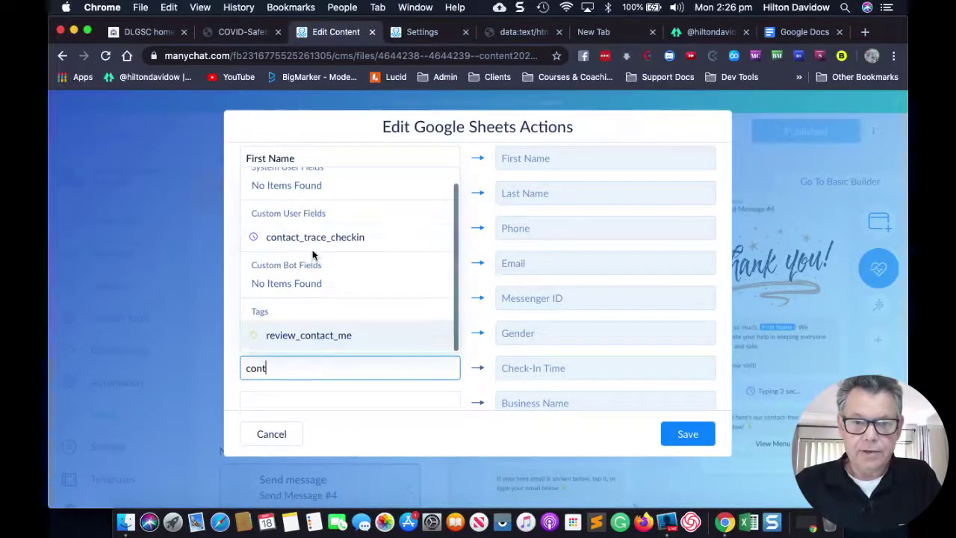
{"action": "left_click", "coordinate": [320, 239]}
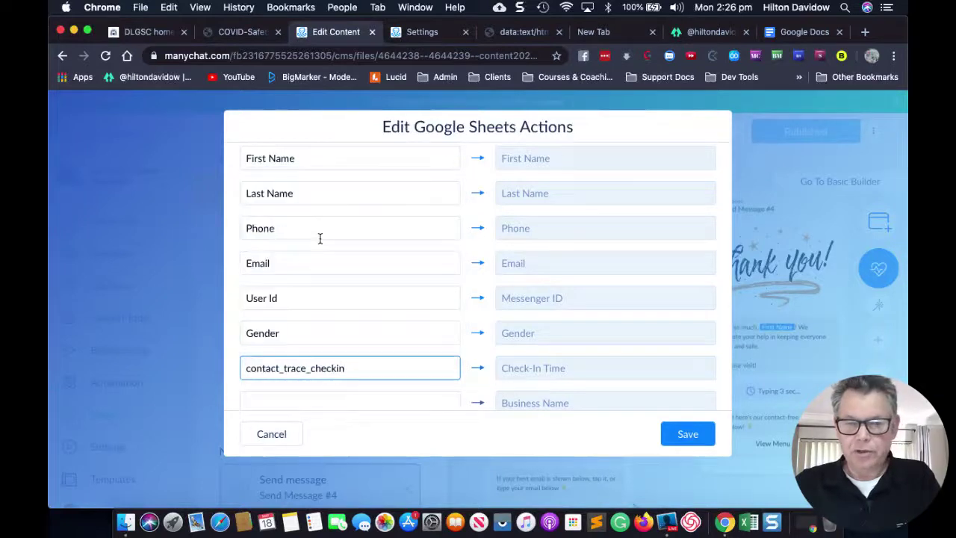
{"action": "left_click", "coordinate": [305, 406]}
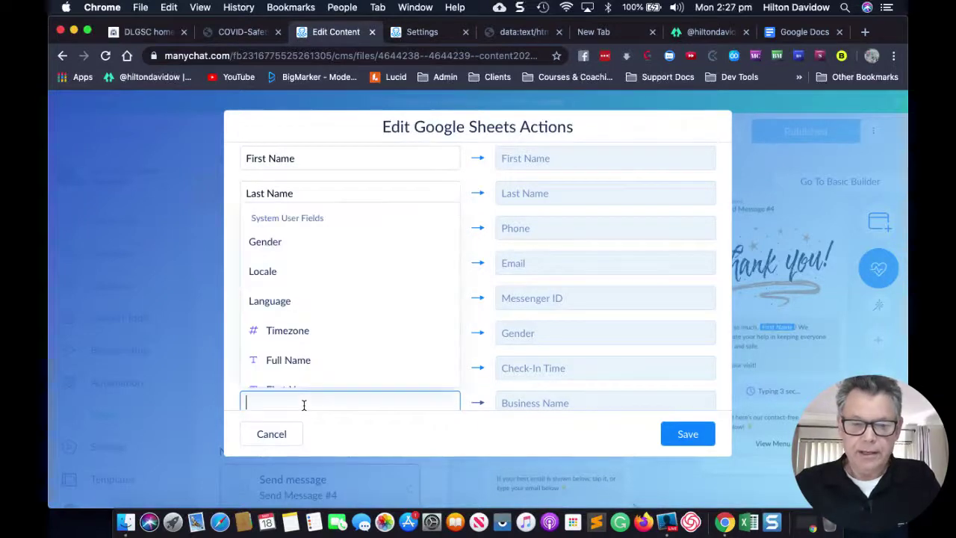
{"action": "type", "text": "busi"}
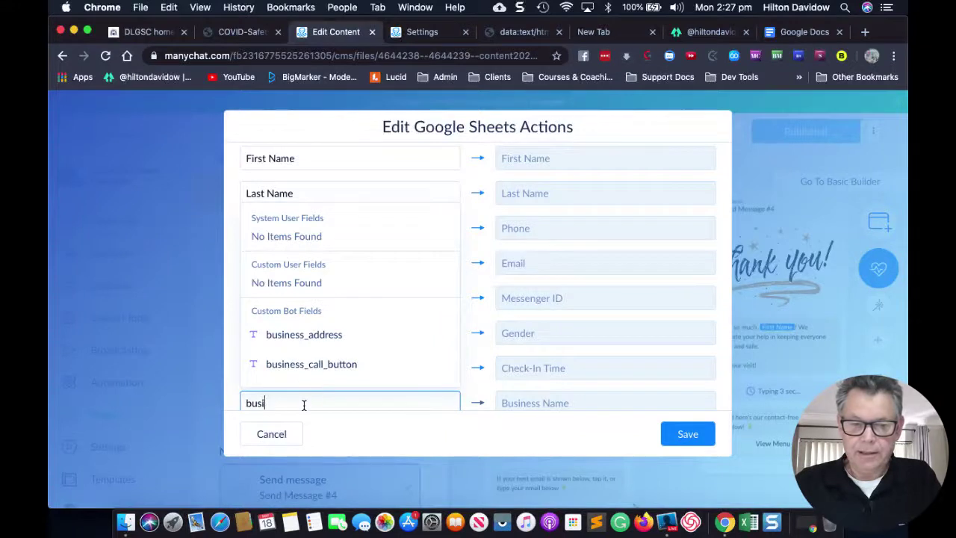
{"action": "scroll", "coordinate": [314, 394], "scroll_direction": "down", "scroll_amount": 1}
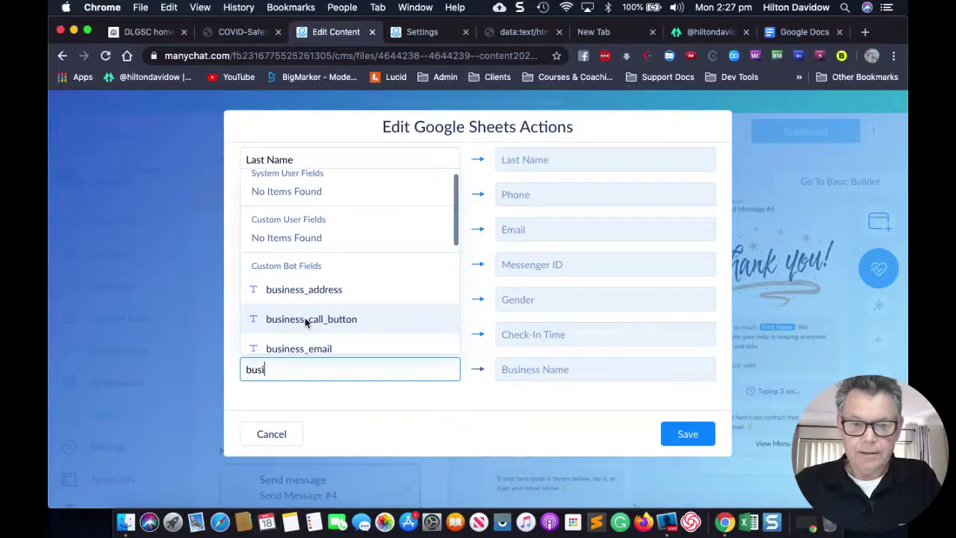
{"action": "scroll", "coordinate": [305, 323], "scroll_direction": "down", "scroll_amount": 3}
{"action": "scroll", "coordinate": [305, 323], "scroll_direction": "down", "scroll_amount": 3}
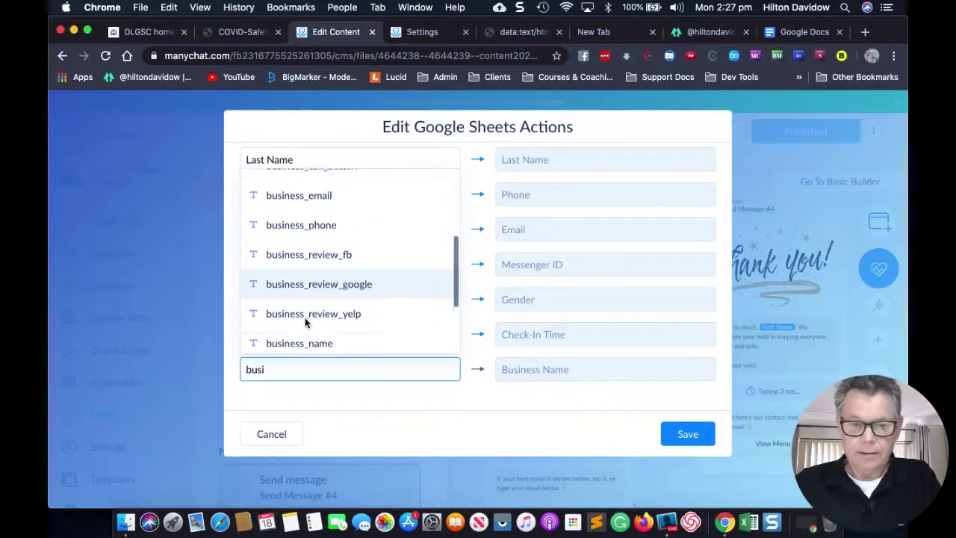
{"action": "left_click", "coordinate": [287, 314]}
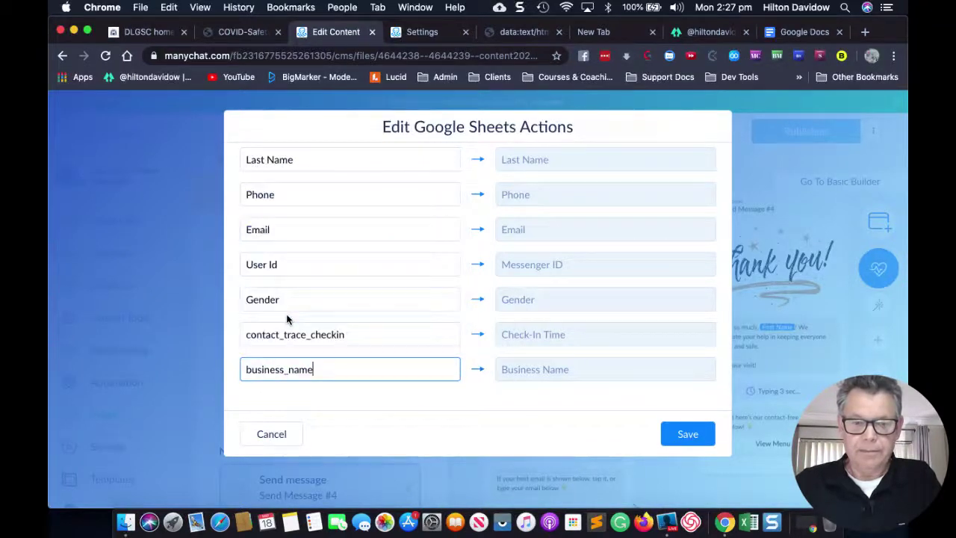
Save the Sheets mapping and open the Starting Step message greeting with First Name and business_name.
{"action": "left_click", "coordinate": [689, 431]}
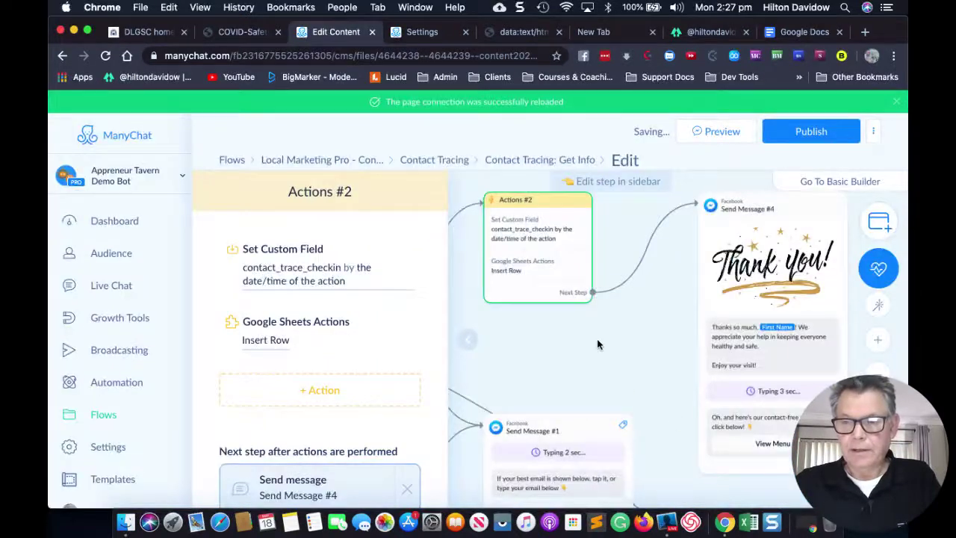
{"action": "left_click", "coordinate": [471, 339]}
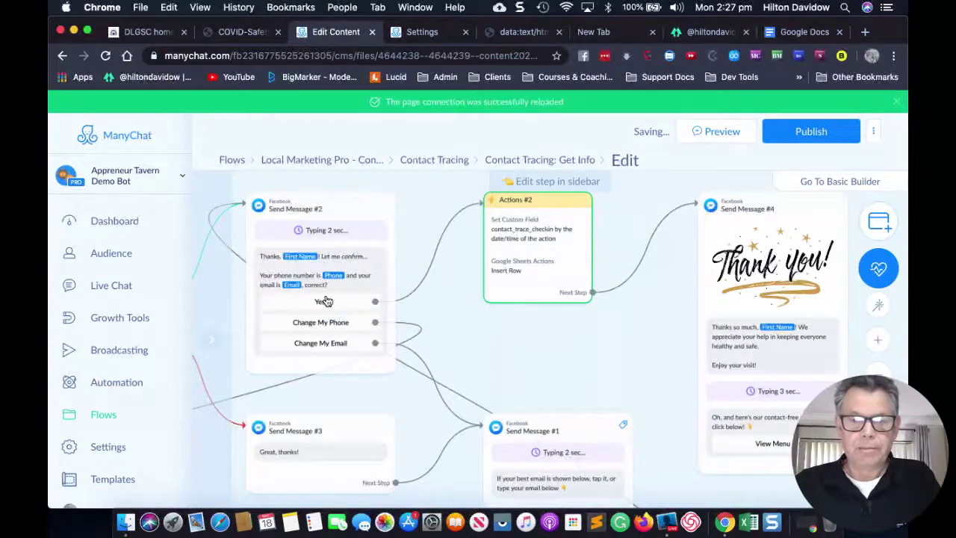
{"action": "scroll", "coordinate": [331, 316], "scroll_direction": "down", "scroll_amount": 5}
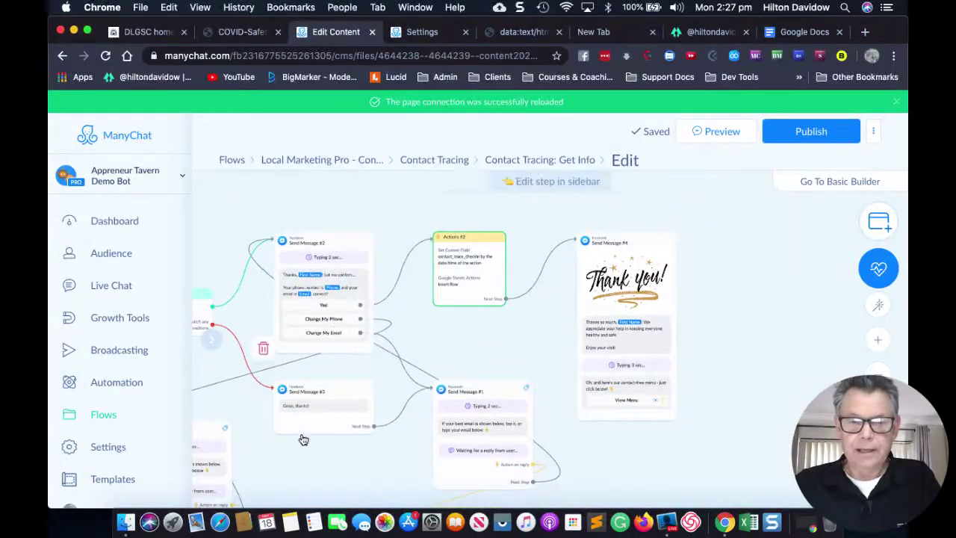
{"action": "scroll", "coordinate": [307, 468], "scroll_direction": "down", "scroll_amount": 5}
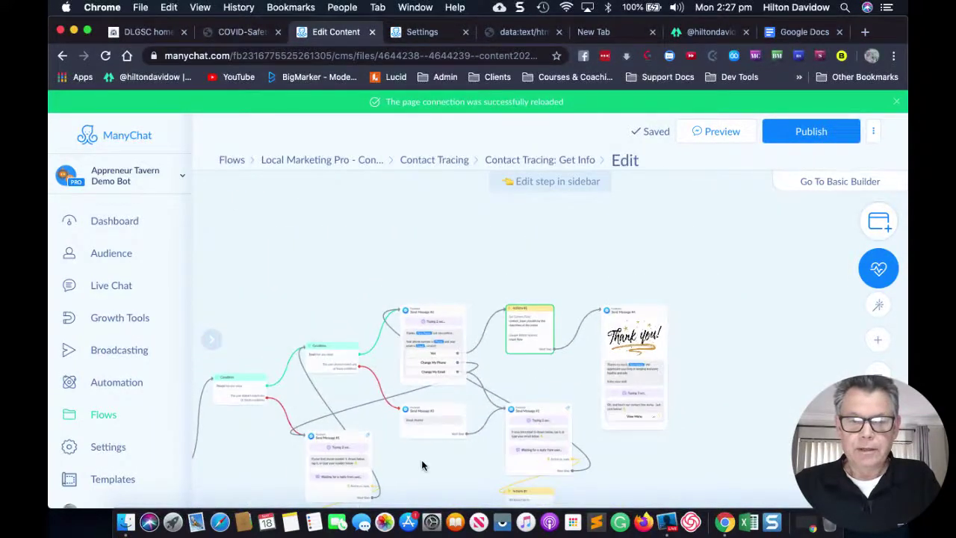
{"action": "scroll", "coordinate": [420, 271], "scroll_direction": "left", "scroll_amount": 5}
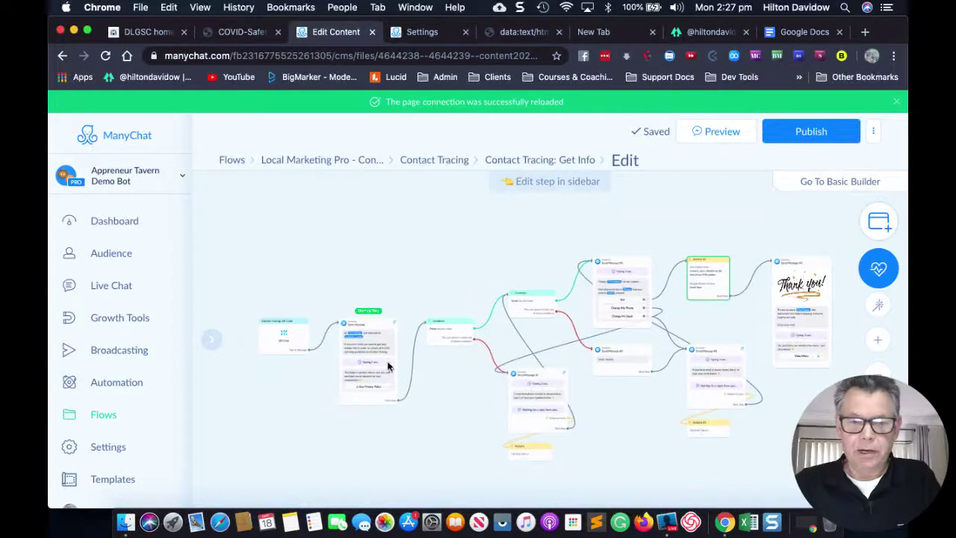
{"action": "scroll", "coordinate": [379, 351], "scroll_direction": "up", "scroll_amount": 3}
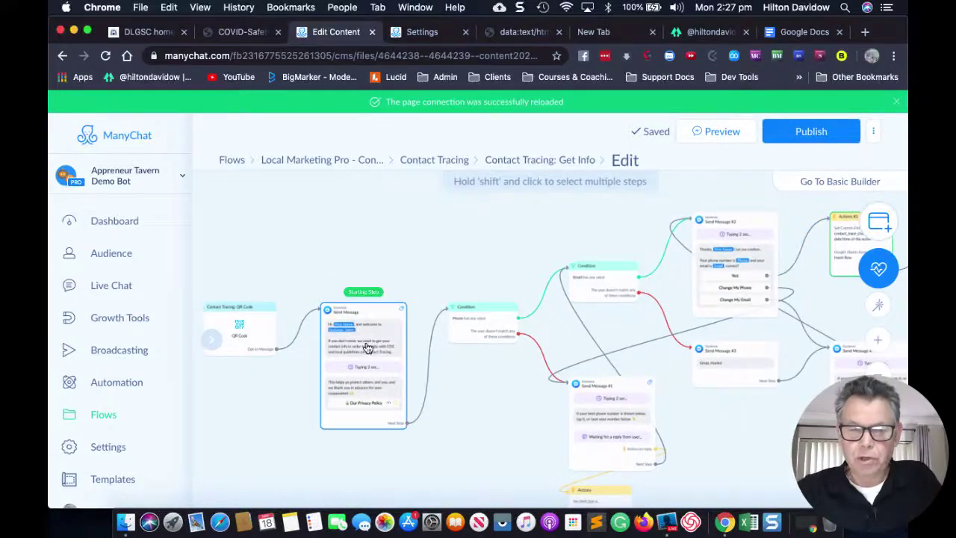
{"action": "scroll", "coordinate": [367, 348], "scroll_direction": "up", "scroll_amount": 3}
{"action": "scroll", "coordinate": [367, 348], "scroll_direction": "up", "scroll_amount": 2}
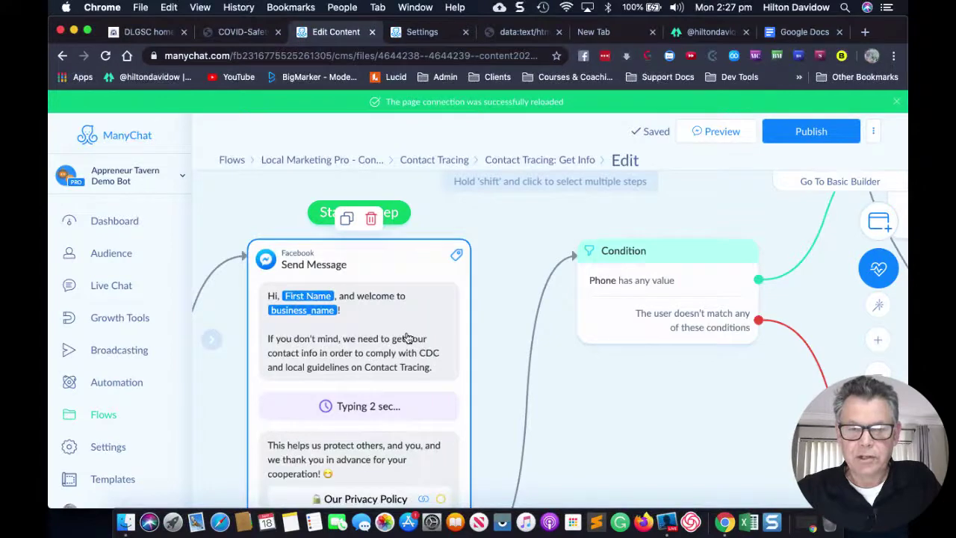
{"action": "left_click", "coordinate": [407, 339]}
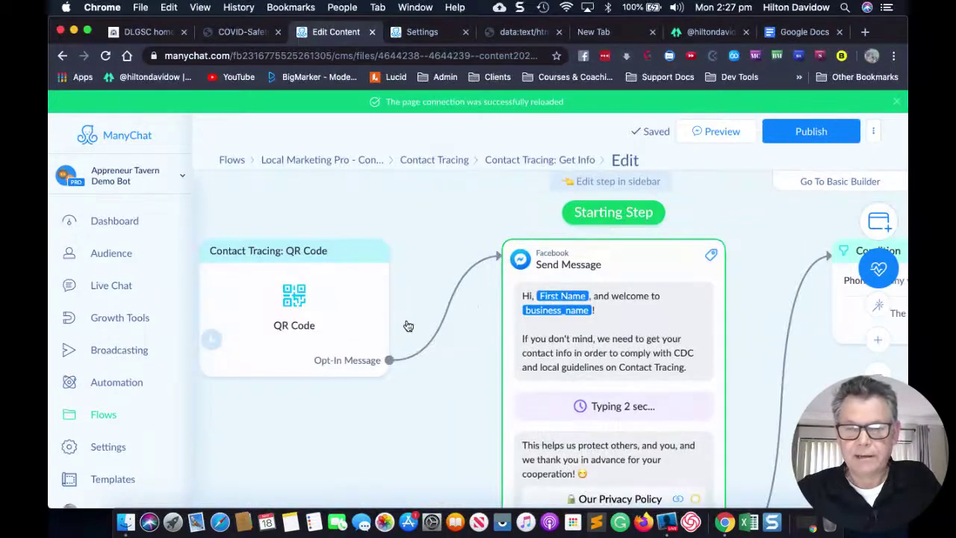
Copy the WA Covid -19 contact-tracing sentence and select the CDC paragraph in the welcome message.
{"action": "left_click", "coordinate": [520, 31]}
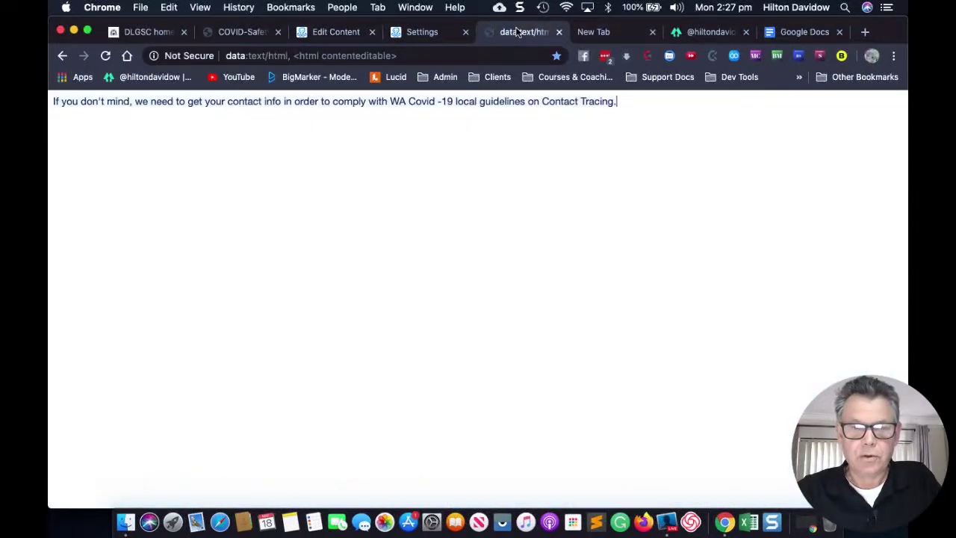
{"action": "key", "text": "super+a"}
{"action": "key", "text": "super+c"}
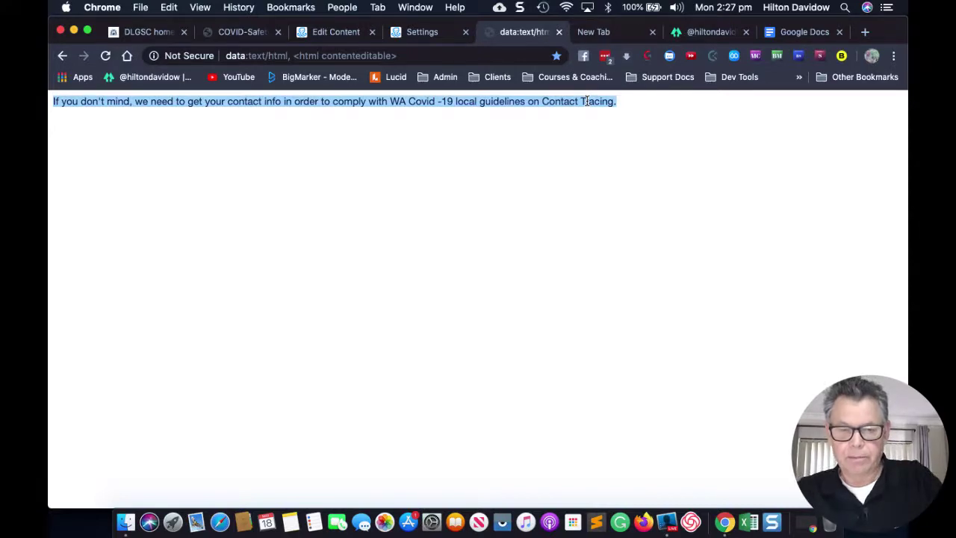
{"action": "left_click", "coordinate": [331, 34]}
{"action": "mouse_move", "coordinate": [398, 385]}
{"action": "left_mouse_down"}
{"action": "mouse_move", "coordinate": [231, 372]}
{"action": "mouse_move", "coordinate": [215, 357]}
{"action": "mouse_move", "coordinate": [221, 364]}
{"action": "left_mouse_up"}
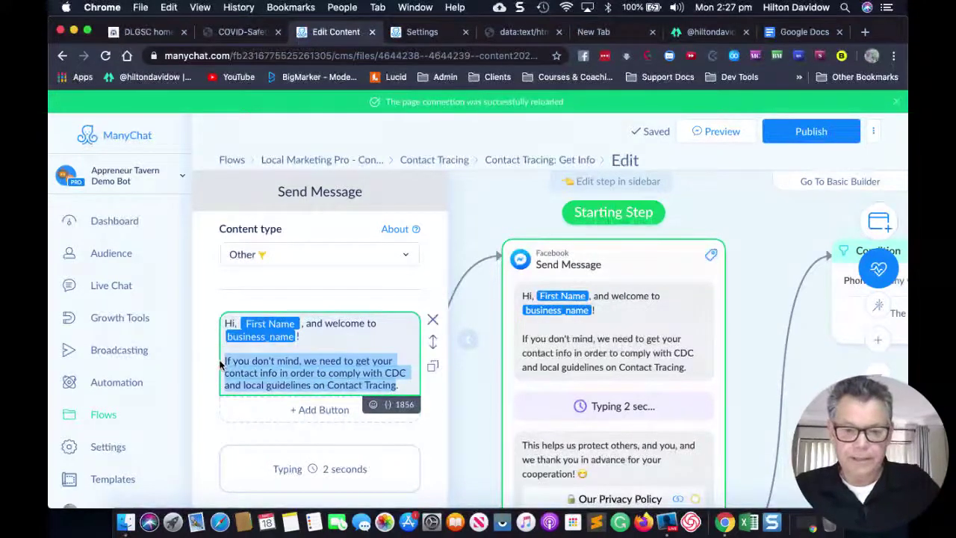
Replace the CDC paragraph with the WA Covid -19 guideline wording and publish the Contact Tracing flow.
{"action": "key", "text": "super+v"}
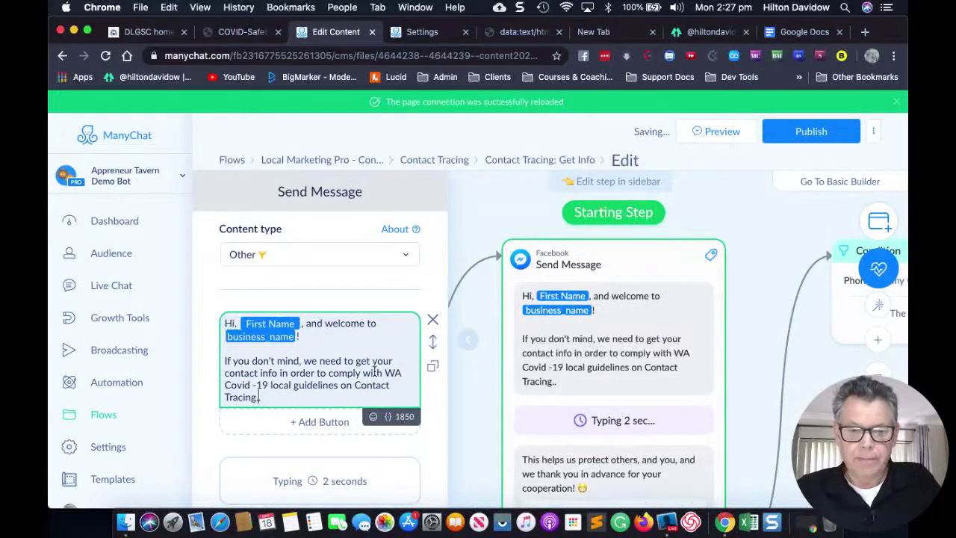
{"action": "left_click", "coordinate": [402, 375]}
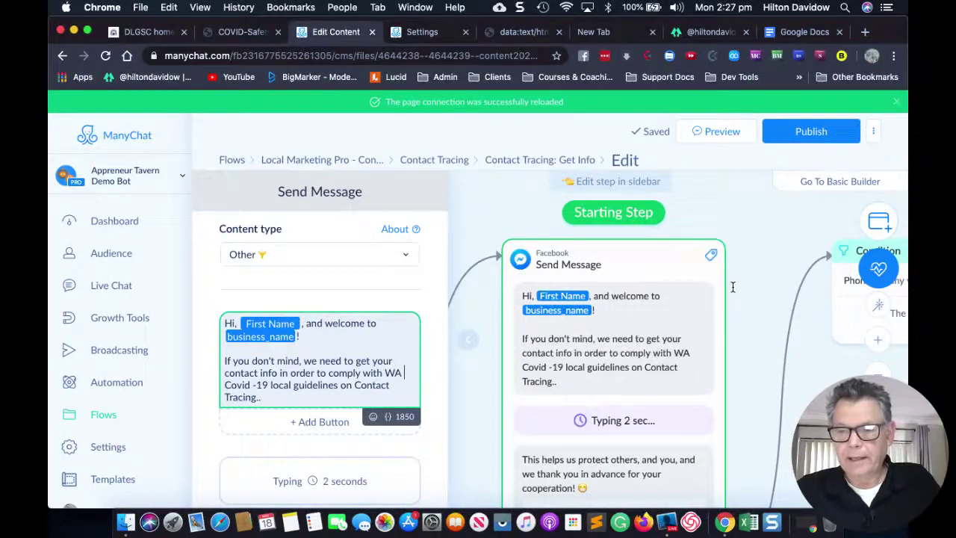
{"action": "left_click", "coordinate": [804, 142]}
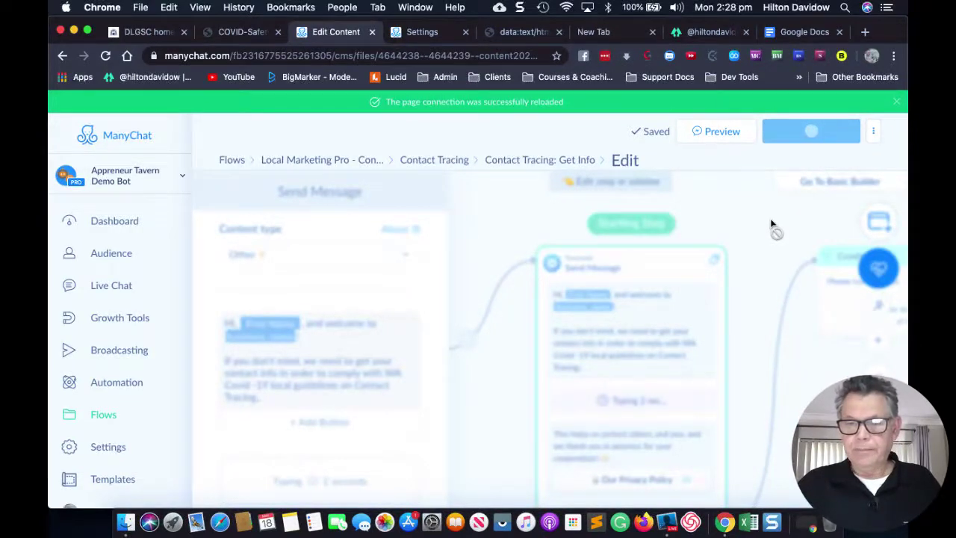
Show the QR Code settings, image size 1000, of the Contact Tracing: QR Code growth tool.
{"action": "left_click", "coordinate": [116, 321]}
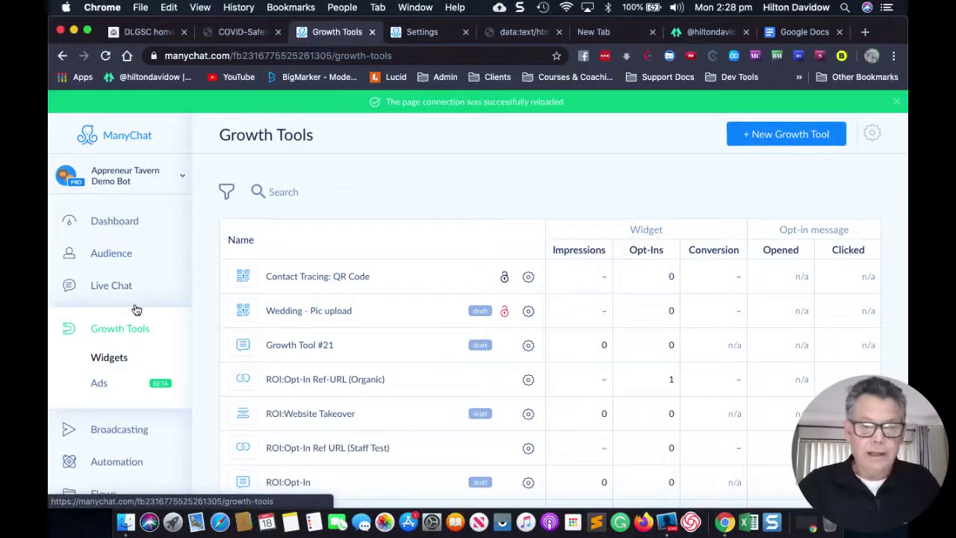
{"action": "left_click", "coordinate": [306, 284]}
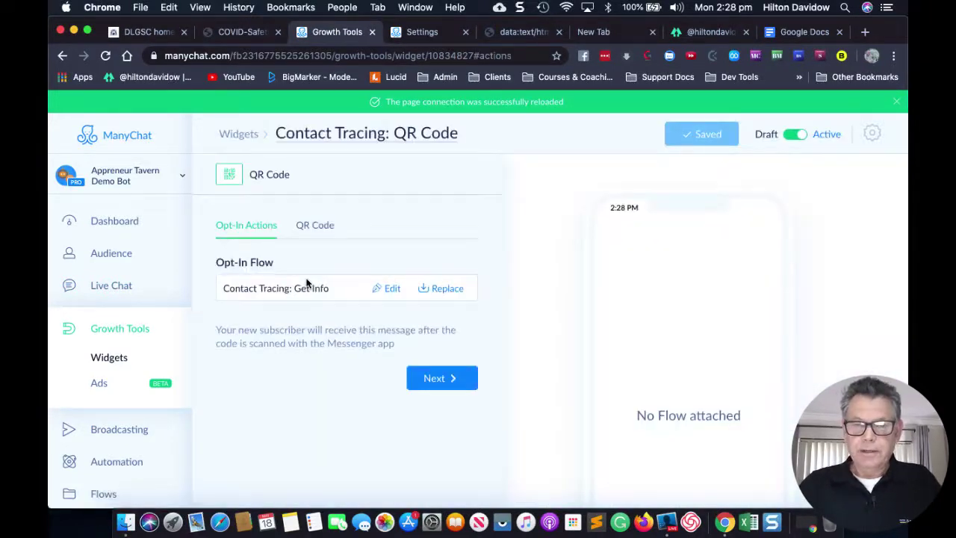
{"action": "left_click", "coordinate": [321, 230]}
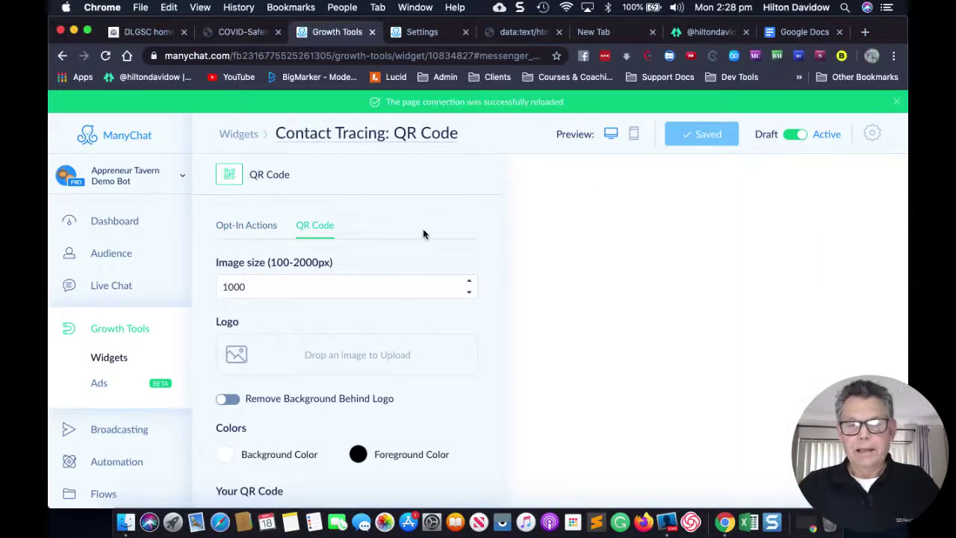
Bring the Contact Tracing QR code image and Download Code Image button into view for scanning.
{"action": "scroll", "coordinate": [416, 245], "scroll_direction": "down", "scroll_amount": 3}
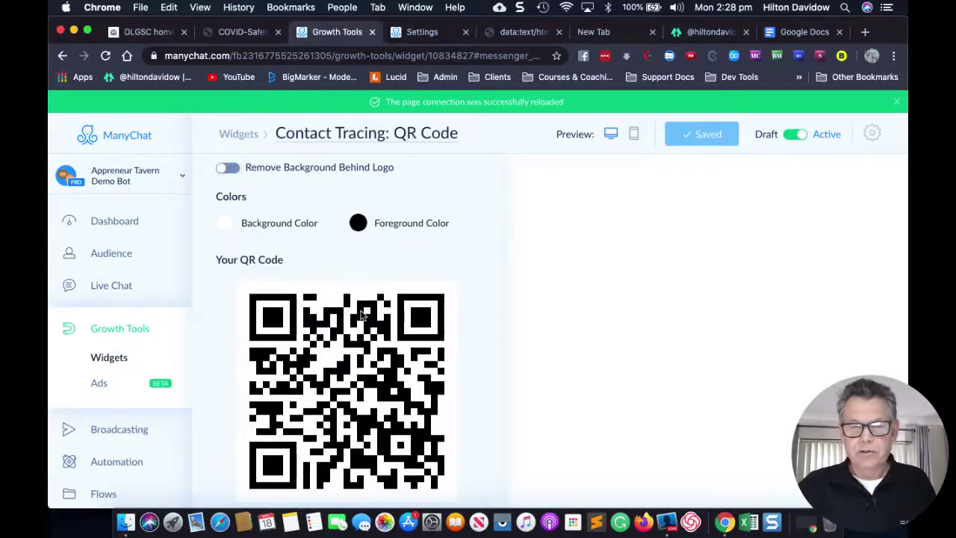
{"action": "scroll", "coordinate": [334, 317], "scroll_direction": "down", "scroll_amount": 1}
{"action": "scroll", "coordinate": [344, 418], "scroll_direction": "down", "scroll_amount": 2}
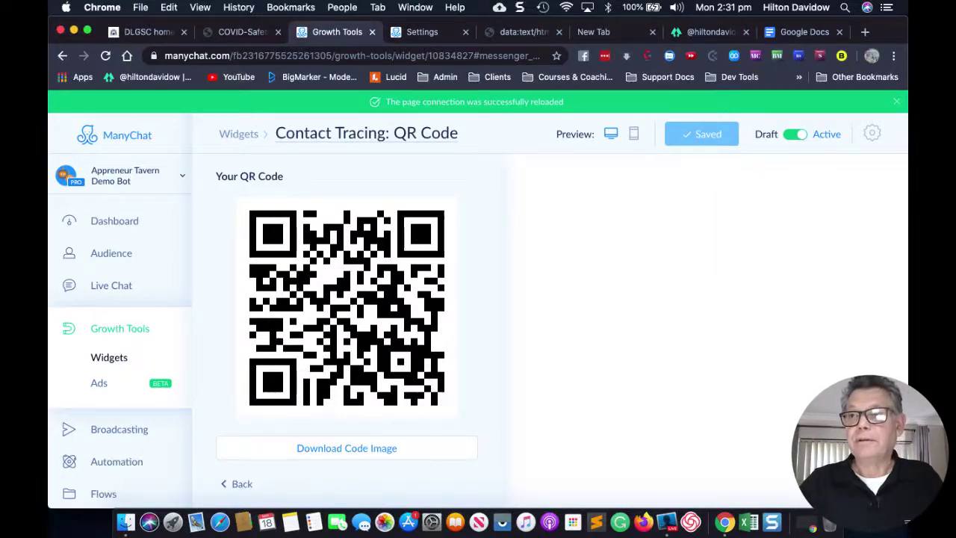
{"action": "left_click", "coordinate": [669, 515]}
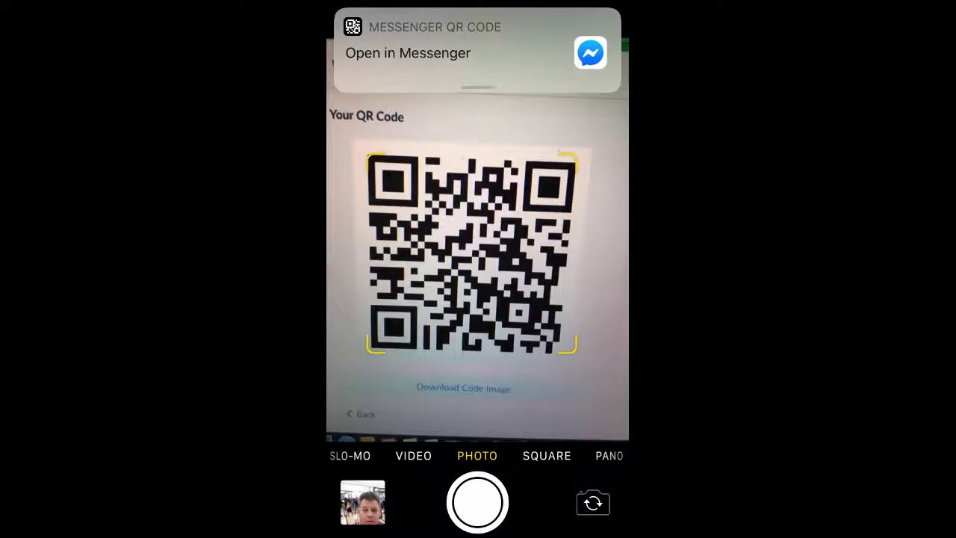
Open the scanned Contact Tracing QR code in Messenger from the iPhone Camera banner.
{"action": "left_click", "coordinate": [408, 52]}
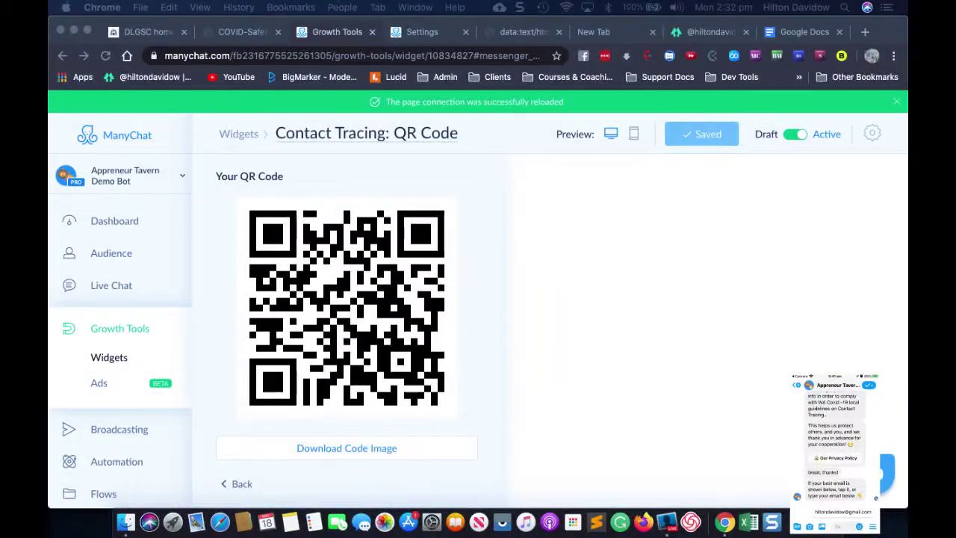
In Settings > Custom Fields, open the business_privacy bot field's Not Set value for editing.
{"action": "left_click", "coordinate": [422, 31]}
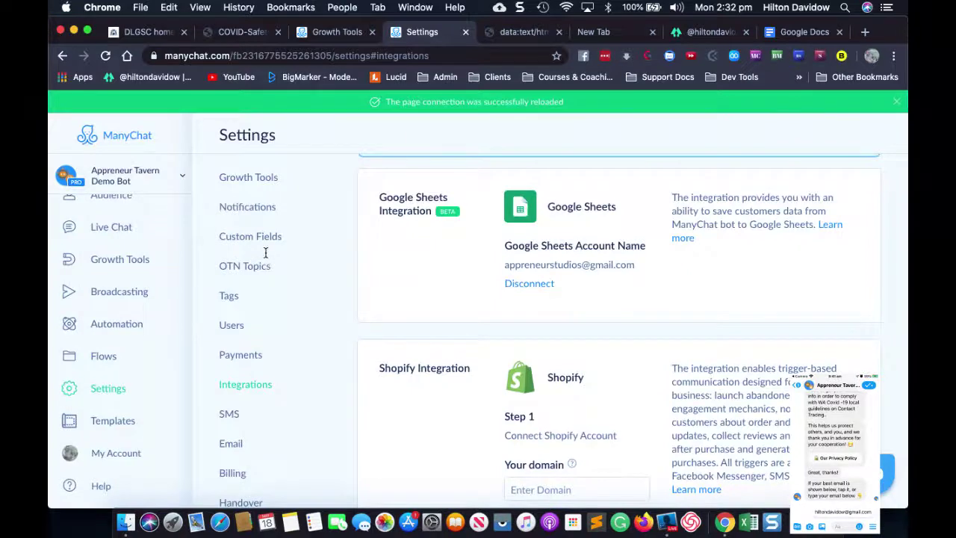
{"action": "scroll", "coordinate": [236, 416], "scroll_direction": "down", "scroll_amount": 2}
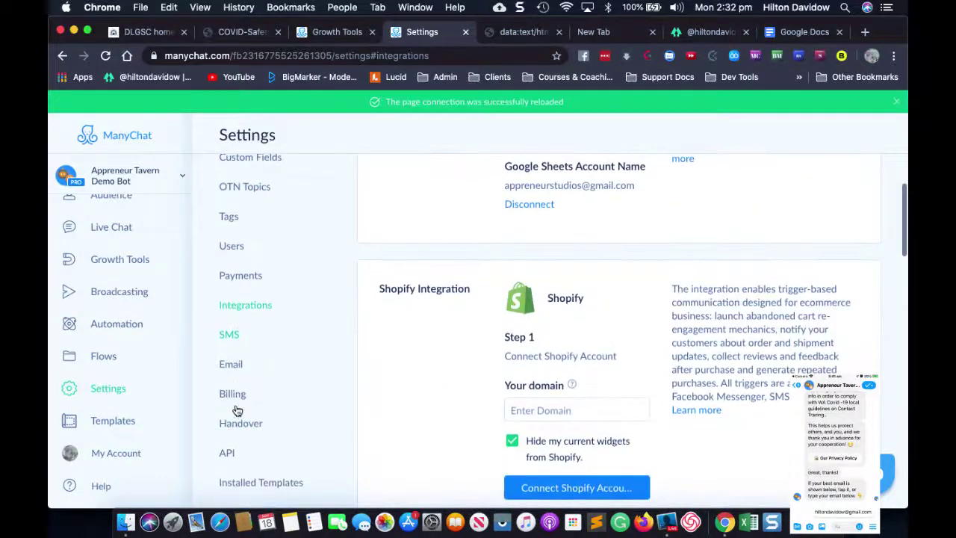
{"action": "scroll", "coordinate": [237, 299], "scroll_direction": "up", "scroll_amount": 2}
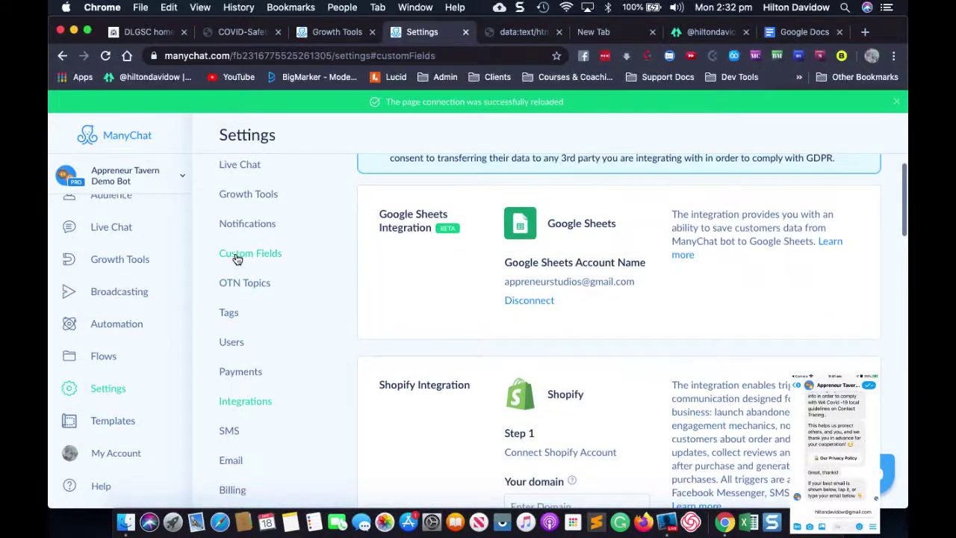
{"action": "left_click", "coordinate": [236, 256]}
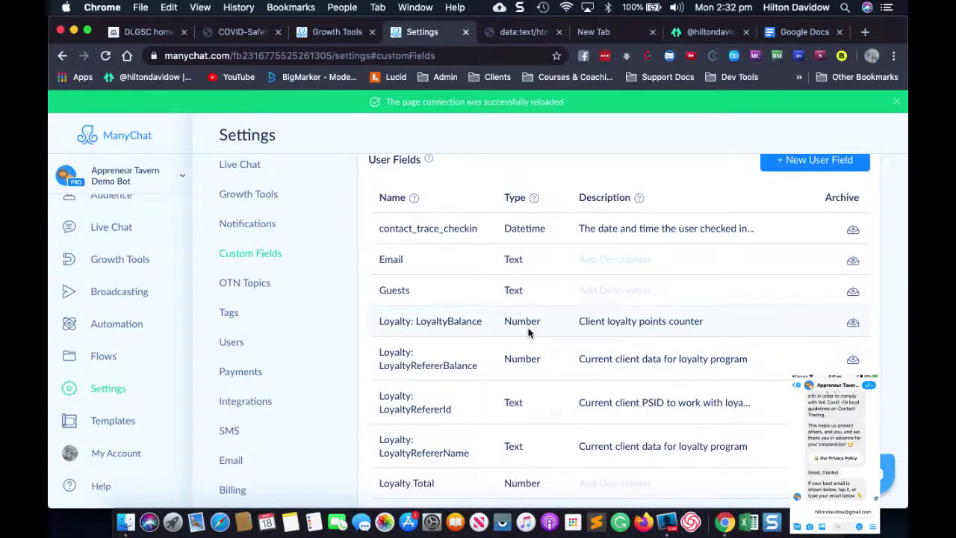
{"action": "scroll", "coordinate": [529, 333], "scroll_direction": "down", "scroll_amount": 20}
{"action": "scroll", "coordinate": [528, 334], "scroll_direction": "down", "scroll_amount": 5}
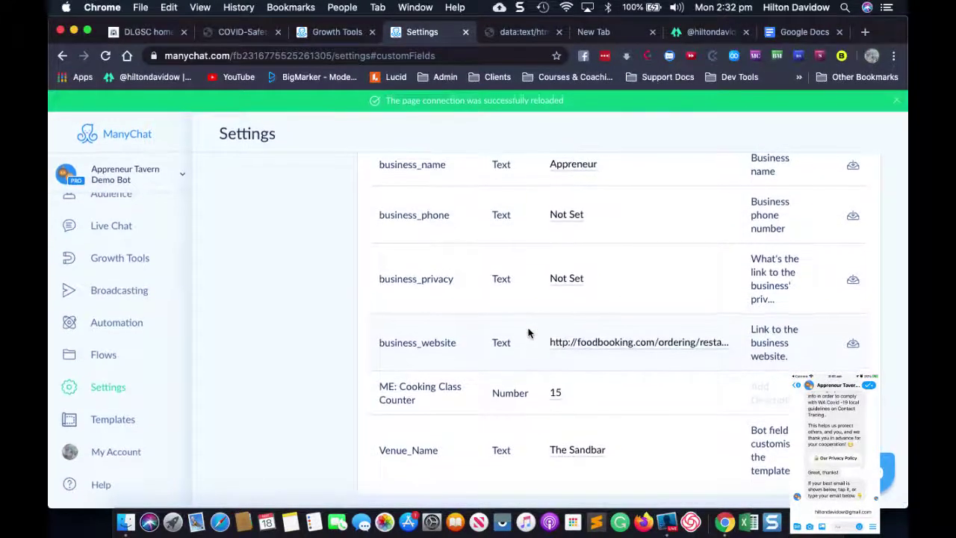
{"action": "scroll", "coordinate": [529, 333], "scroll_direction": "up", "scroll_amount": 2}
{"action": "scroll", "coordinate": [529, 334], "scroll_direction": "down", "scroll_amount": 2}
{"action": "scroll", "coordinate": [529, 334], "scroll_direction": "up", "scroll_amount": 8}
{"action": "scroll", "coordinate": [529, 333], "scroll_direction": "down", "scroll_amount": 6}
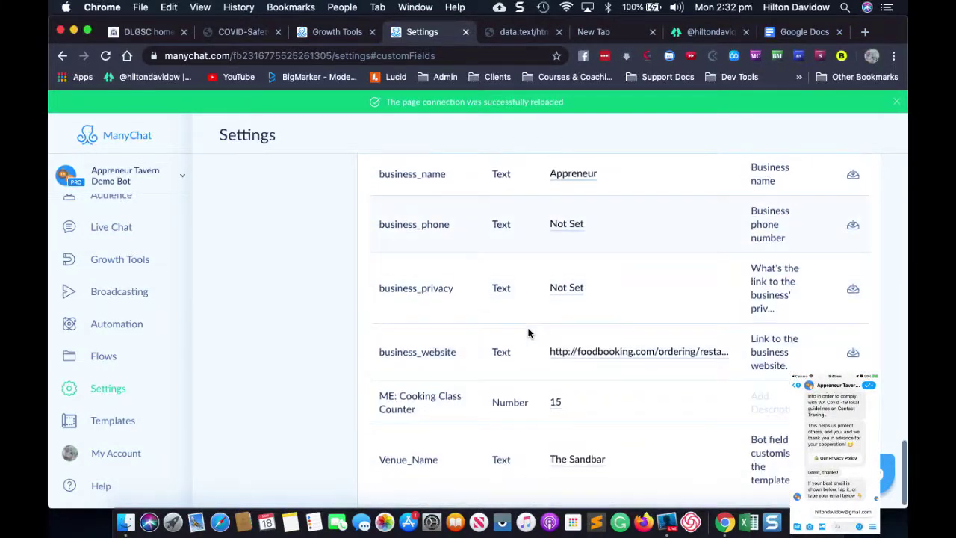
{"action": "scroll", "coordinate": [528, 334], "scroll_direction": "down", "scroll_amount": 1}
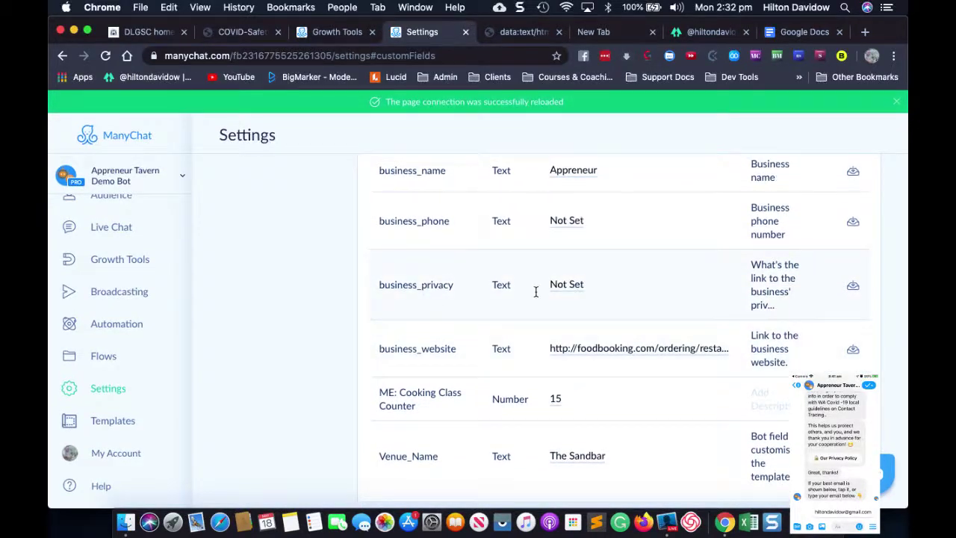
{"action": "left_click", "coordinate": [570, 288]}
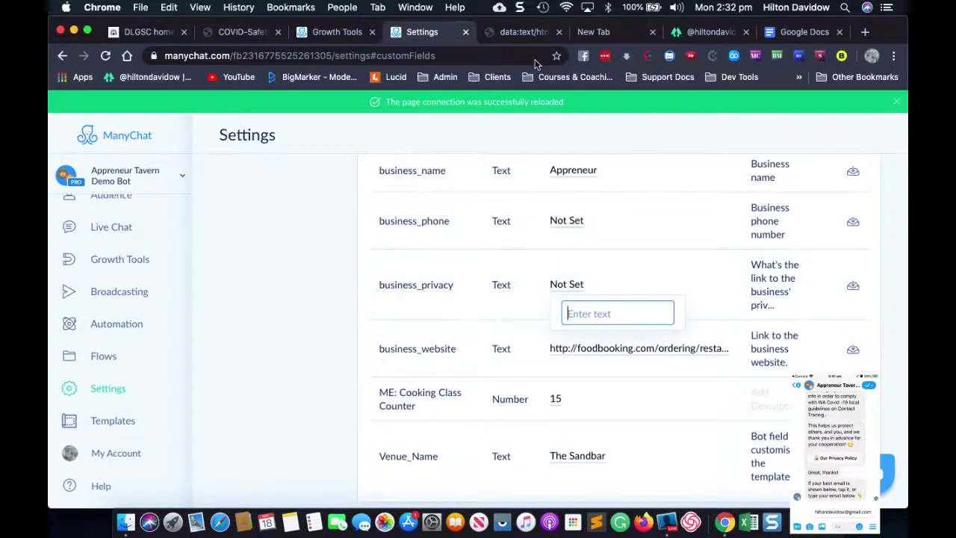
{"action": "left_click", "coordinate": [591, 32]}
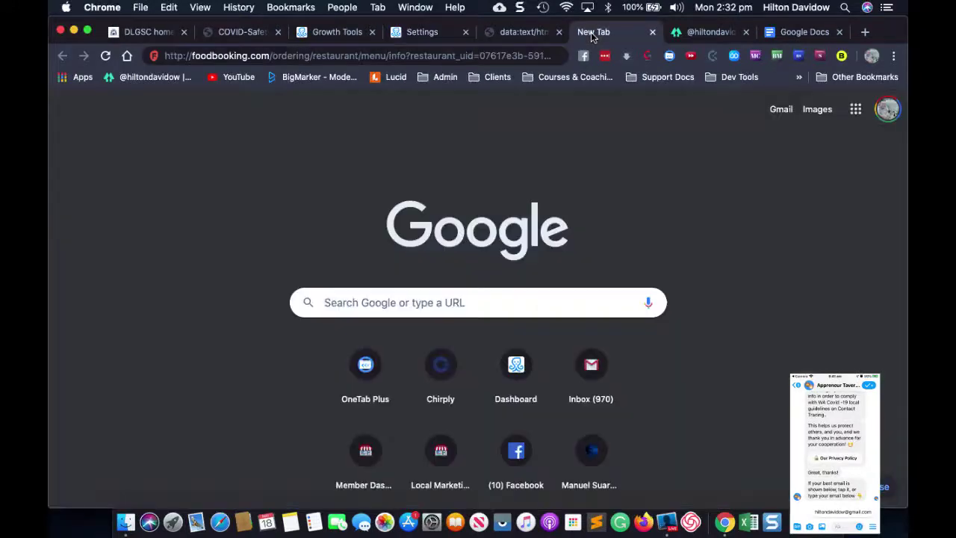
{"action": "left_click", "coordinate": [415, 34]}
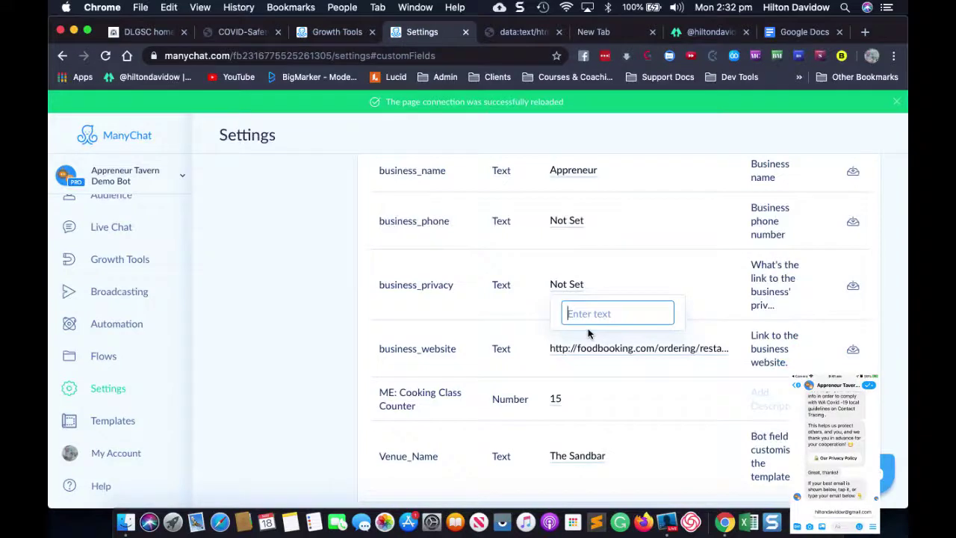
{"action": "type", "text": "www"}
{"action": "type", "text": ".apprene"}
{"action": "type", "text": "ur"}
{"action": "type", "text": ".com.au"}
{"action": "type", "text": "/"}
{"action": "type", "text": "privacy"}
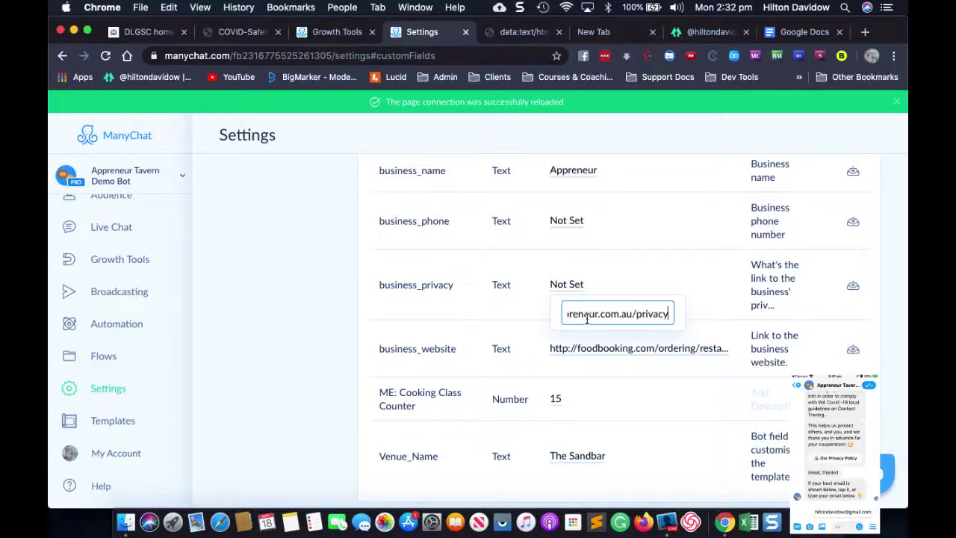
{"action": "key", "text": "Return"}
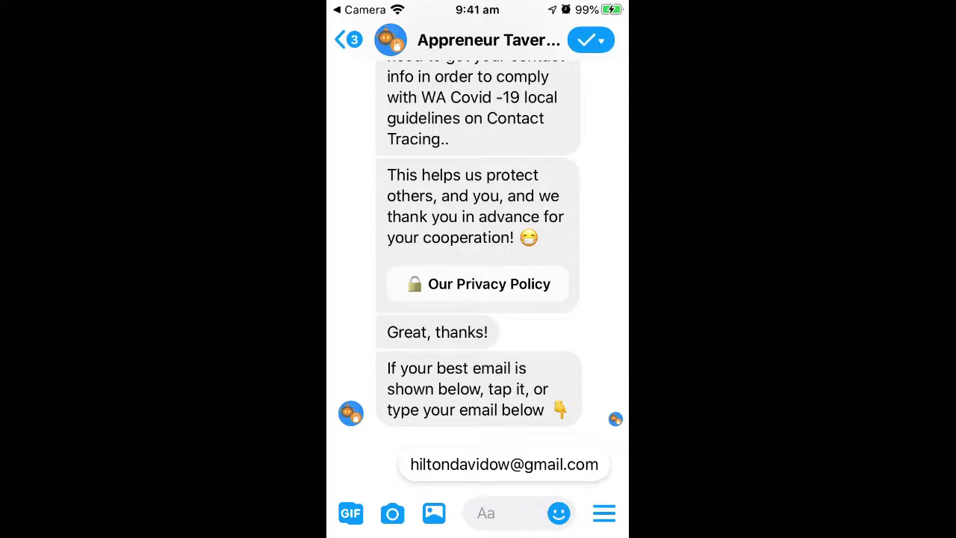
In the Appreneur Tavern chat, send the suggested email, choose Change My Email, then resend it.
{"action": "scroll", "coordinate": [478, 261], "scroll_direction": "up", "scroll_amount": 3}
{"action": "scroll", "coordinate": [478, 247], "scroll_direction": "up", "scroll_amount": 1}
{"action": "scroll", "coordinate": [478, 261], "scroll_direction": "up", "scroll_amount": 2}
{"action": "scroll", "coordinate": [478, 239], "scroll_direction": "down", "scroll_amount": 2}
{"action": "scroll", "coordinate": [482, 244], "scroll_direction": "down", "scroll_amount": 2}
{"action": "scroll", "coordinate": [482, 246], "scroll_direction": "up", "scroll_amount": 1}
{"action": "left_click", "coordinate": [504, 464]}
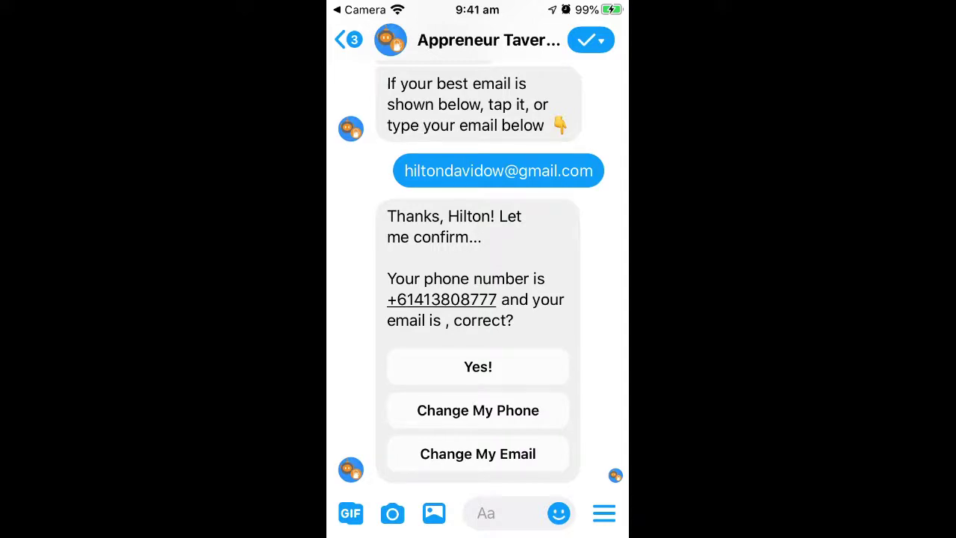
{"action": "left_click", "coordinate": [478, 454]}
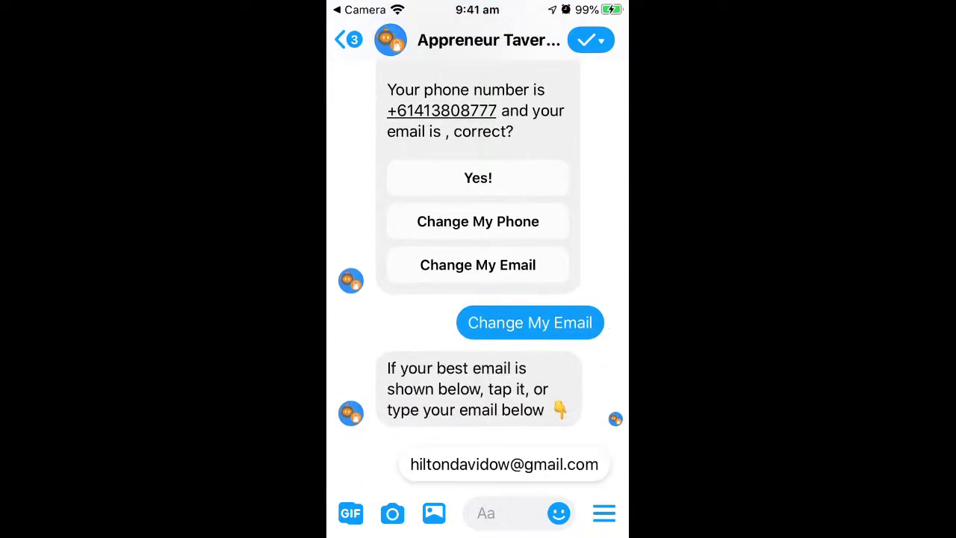
{"action": "left_click", "coordinate": [504, 464]}
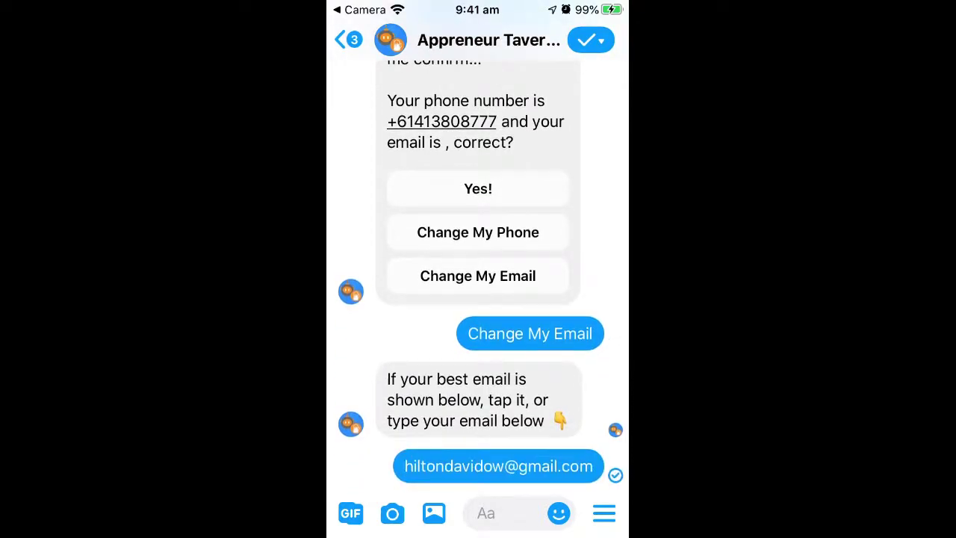